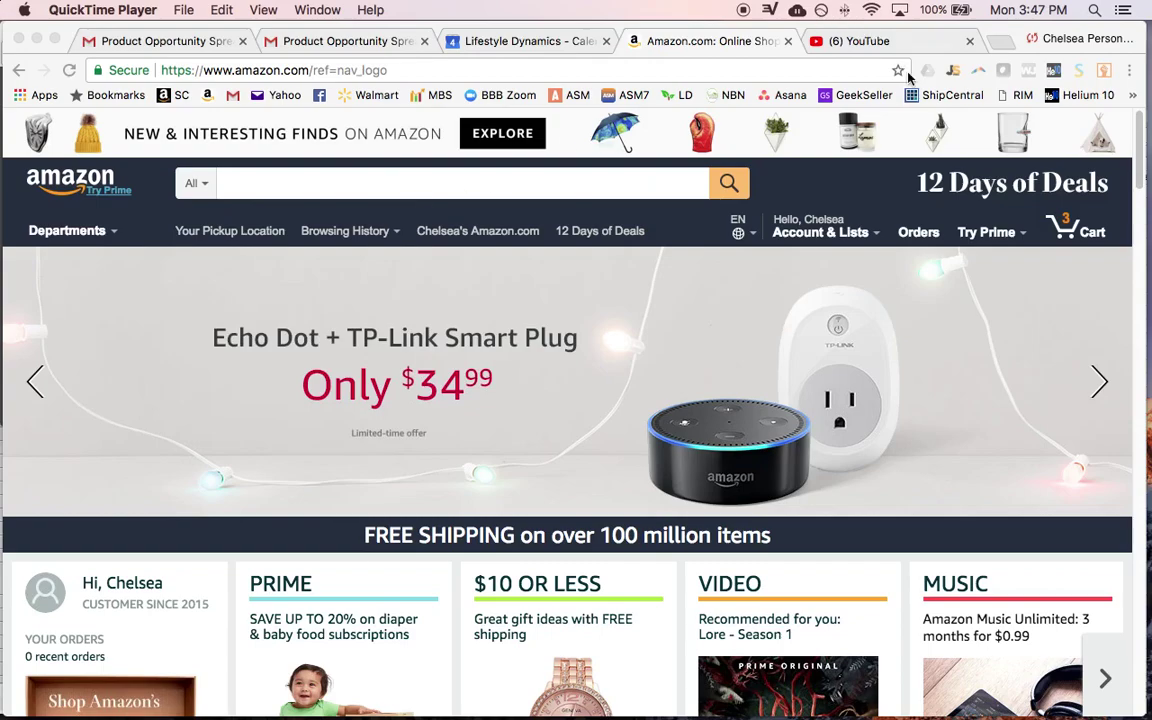
Search Amazon for "camping cookware" across all departments using the suggested search term.
click(316, 182)
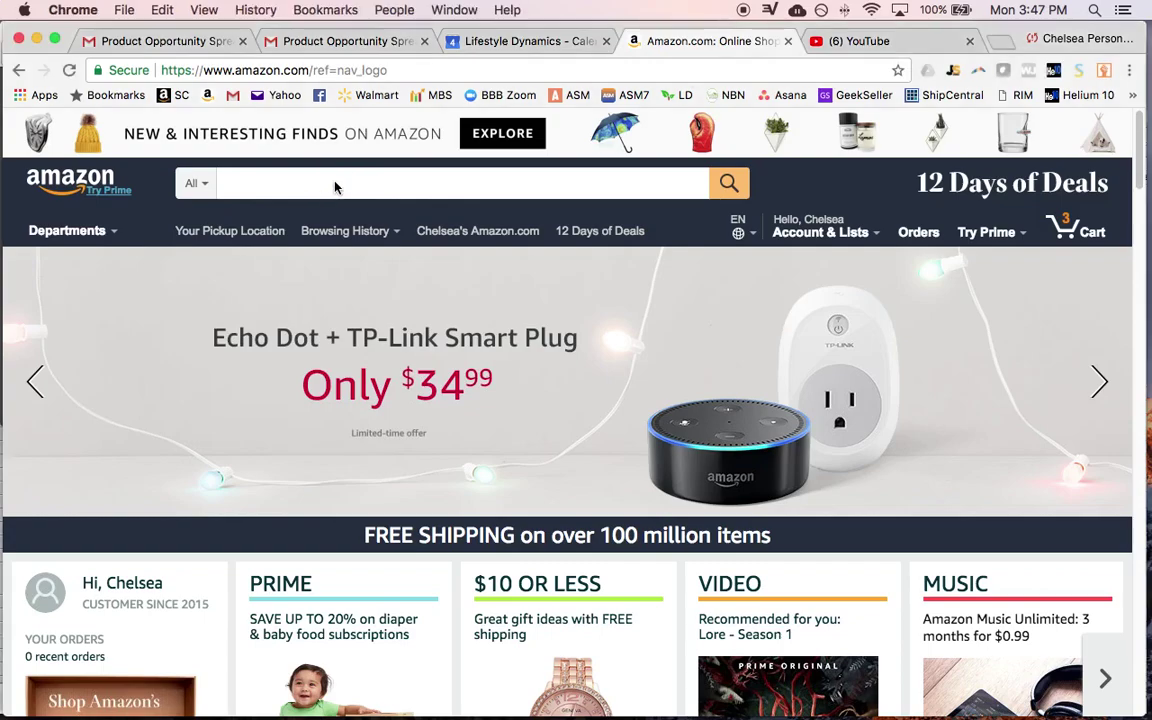
click(316, 182)
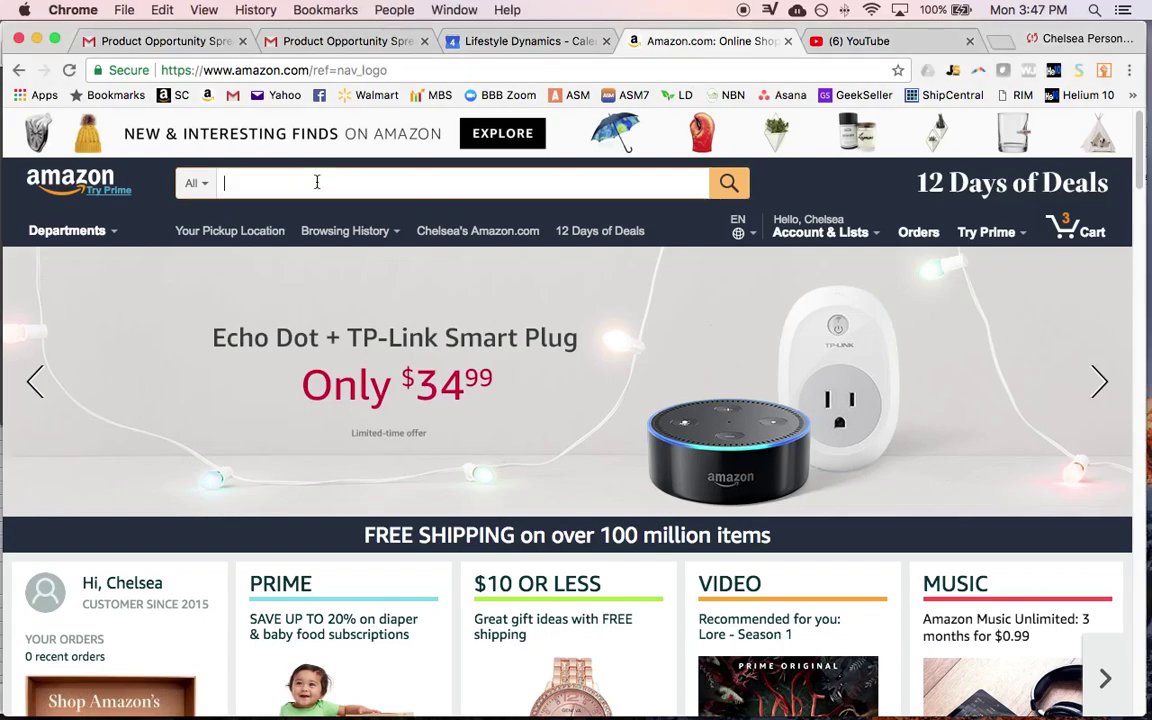
text(camping cook)
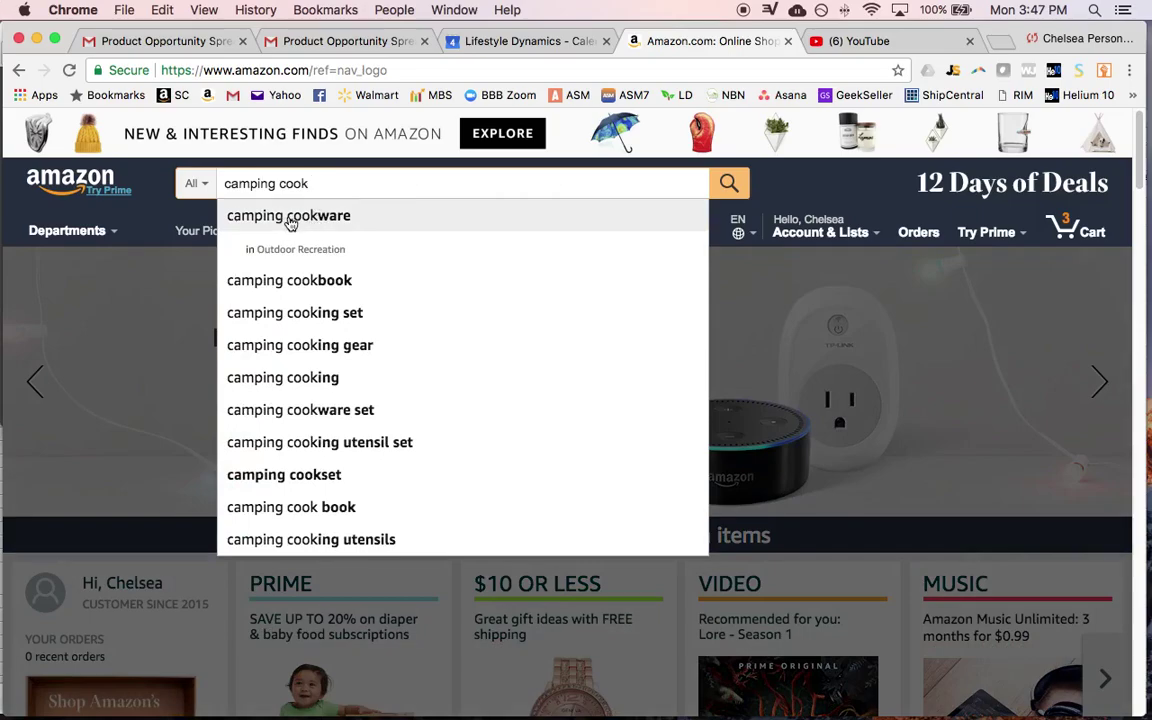
click(290, 218)
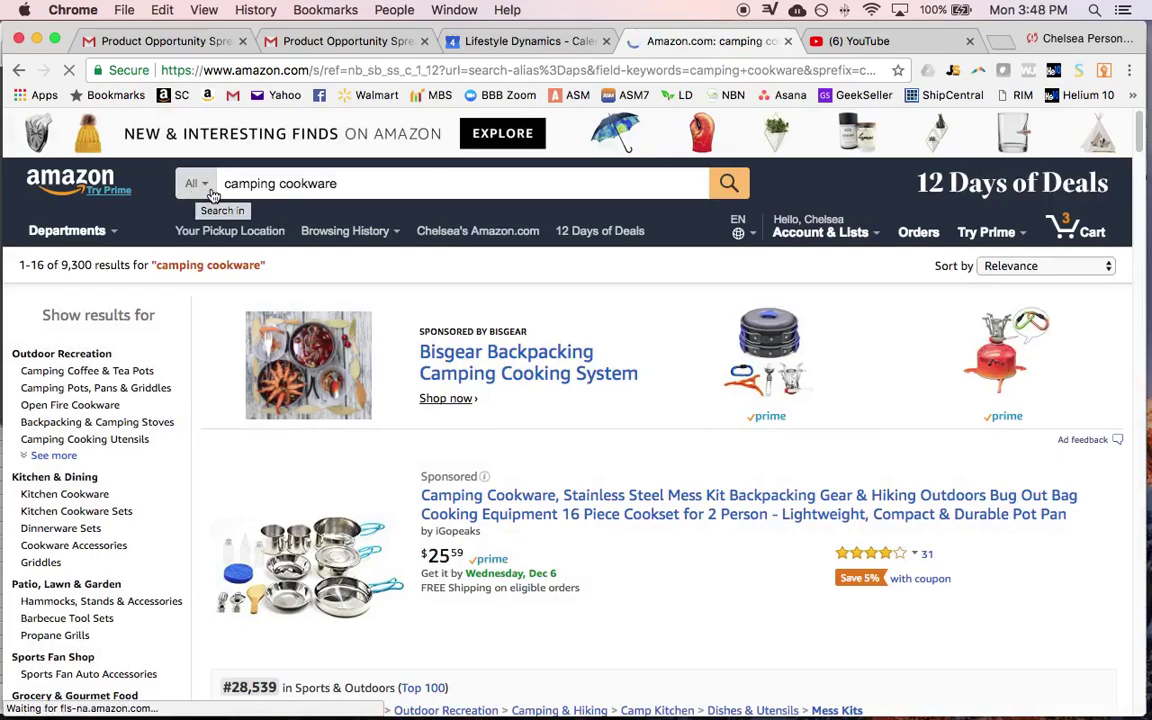
click(212, 194)
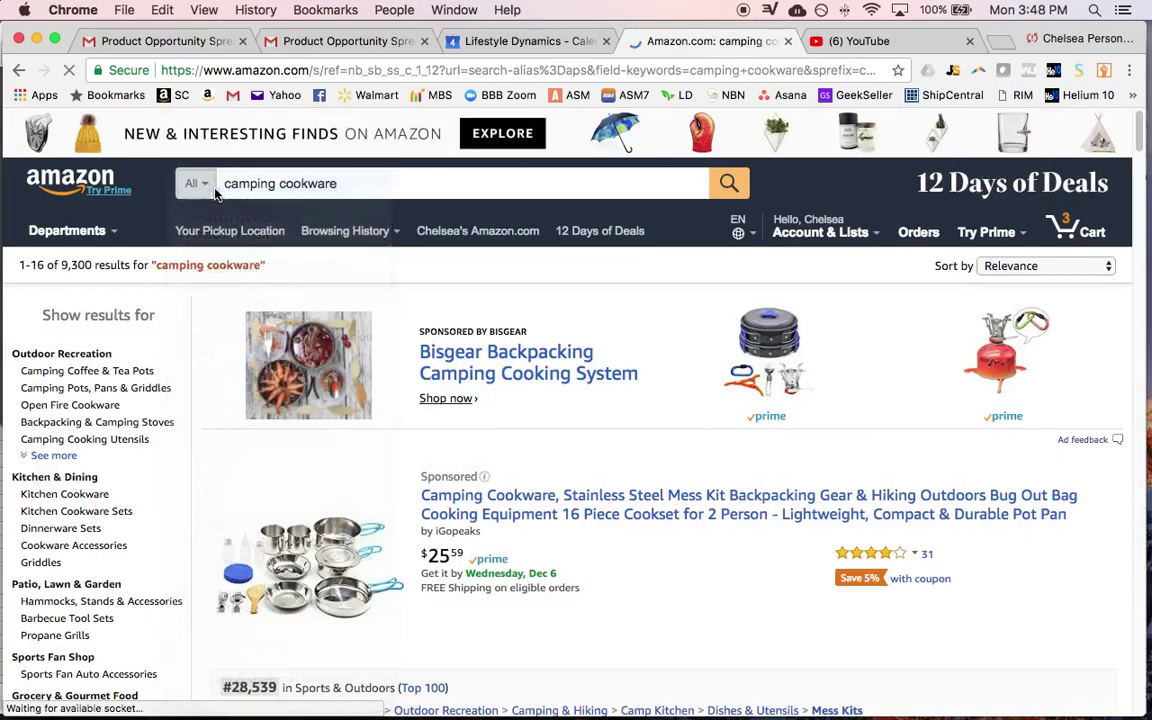
click(232, 187)
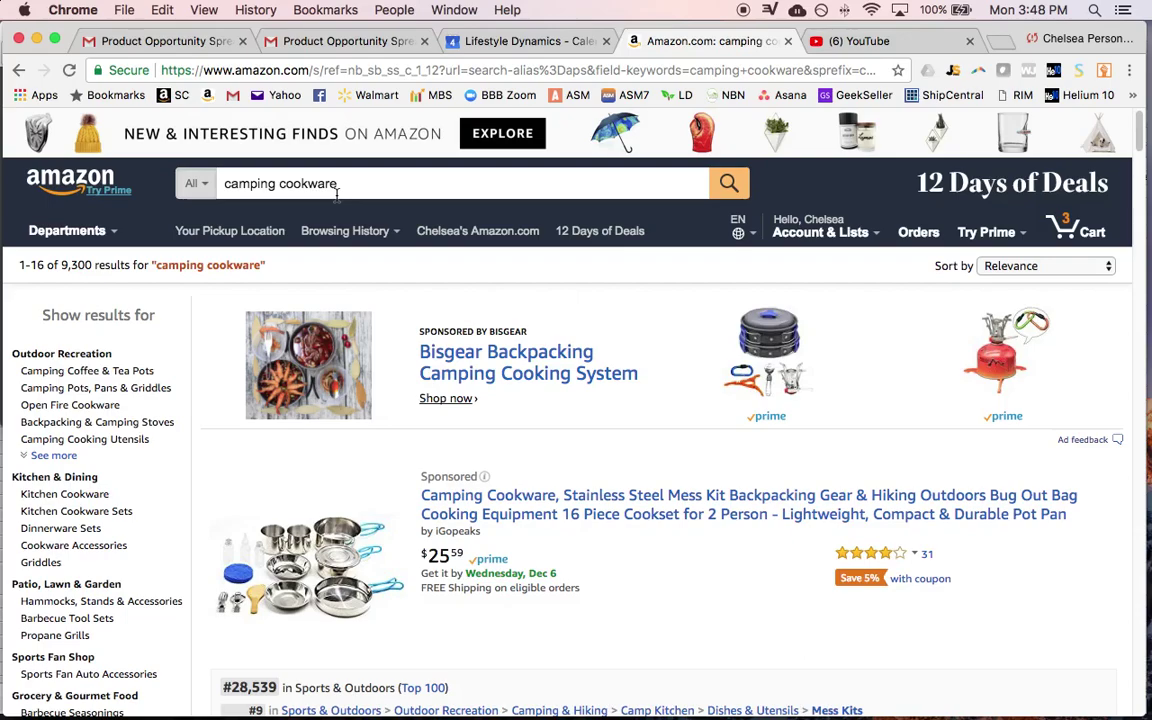
Skim the camping cookware search results and run the Jungle Scout extension on them.
scroll(545, 435, down, 3)
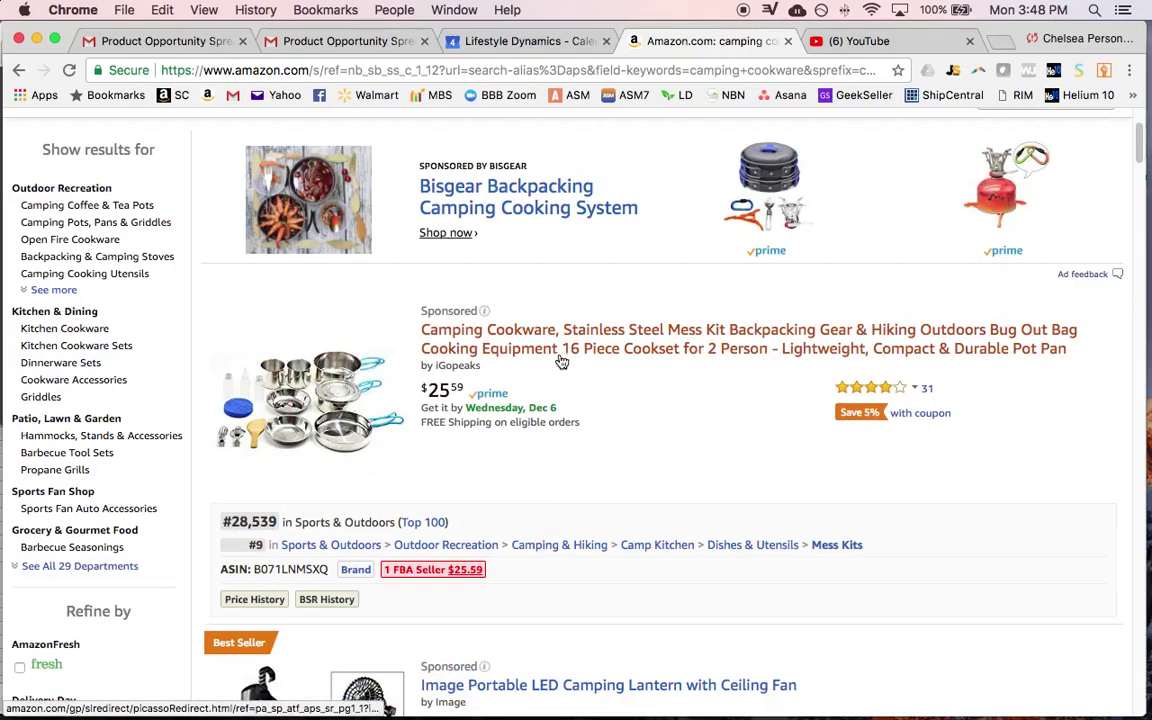
scroll(553, 362, up, 3)
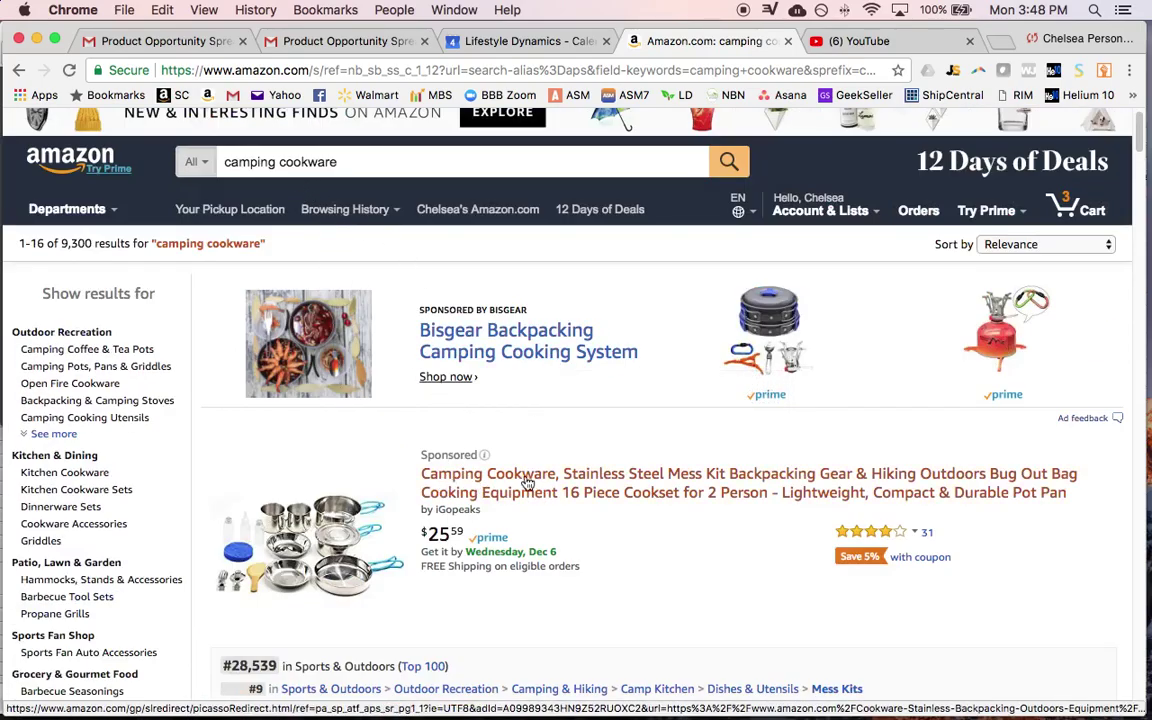
scroll(543, 483, down, 5)
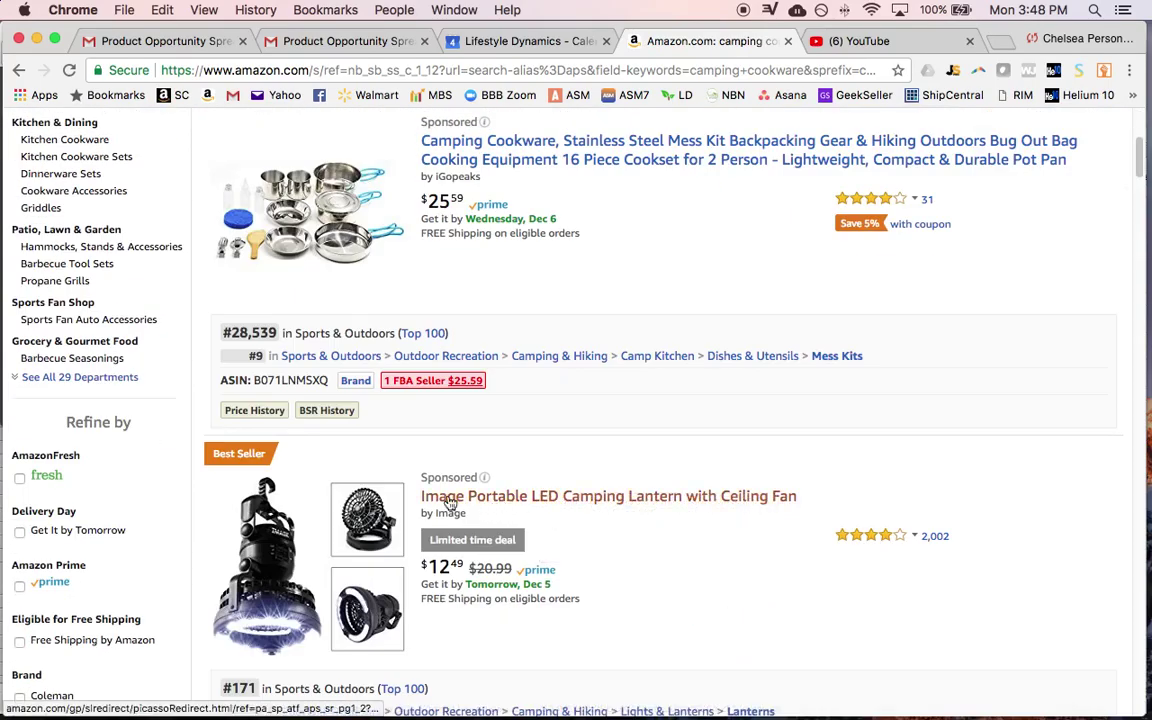
scroll(550, 490, down, 1)
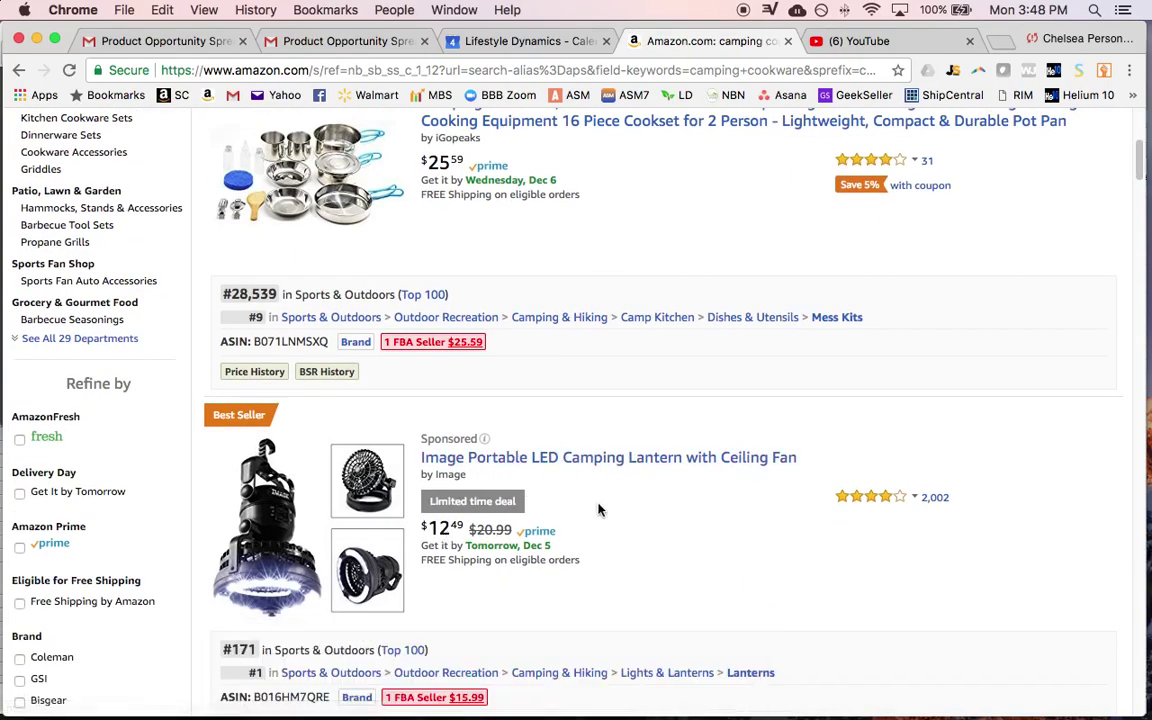
scroll(599, 507, down, 6)
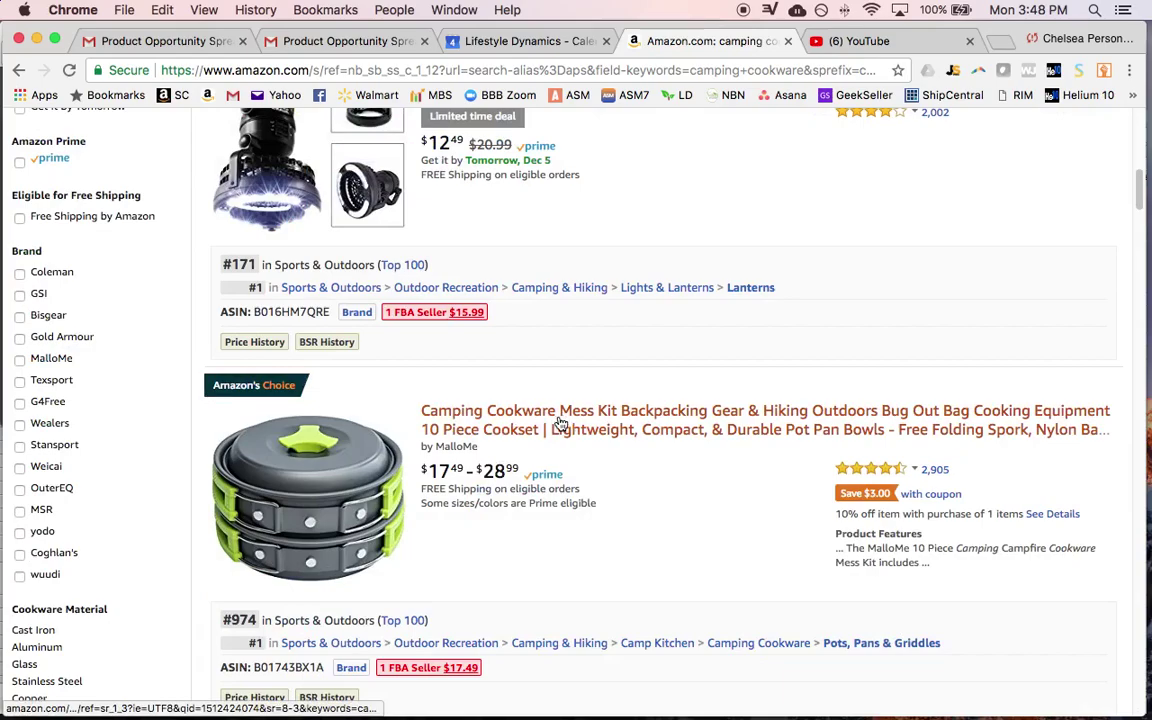
scroll(545, 420, up, 15)
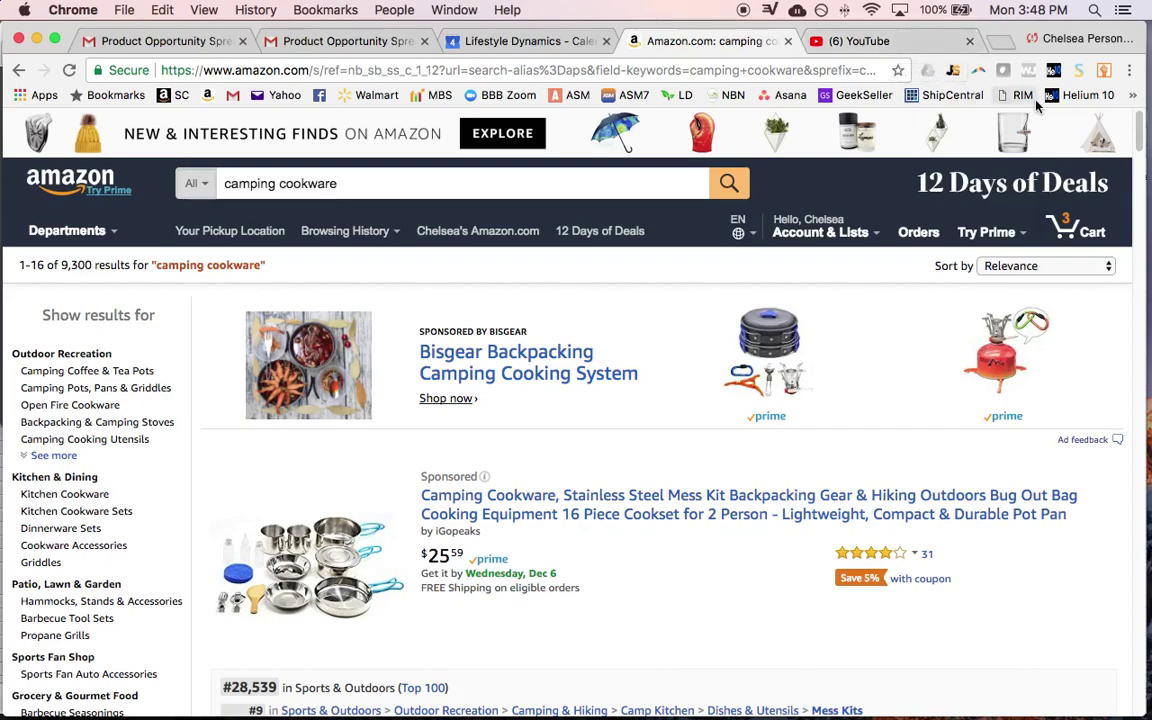
click(953, 71)
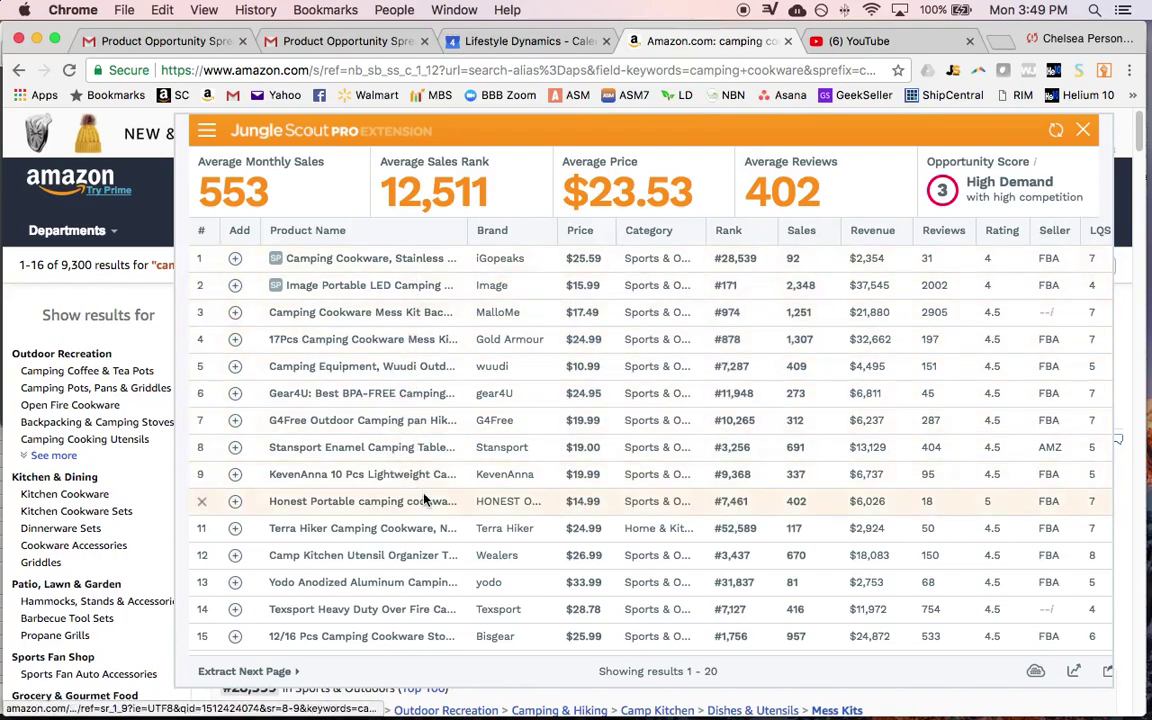
Remove the Image Portable LED Camping Lantern from the Jungle Scout product list.
mouse_move(427, 503)
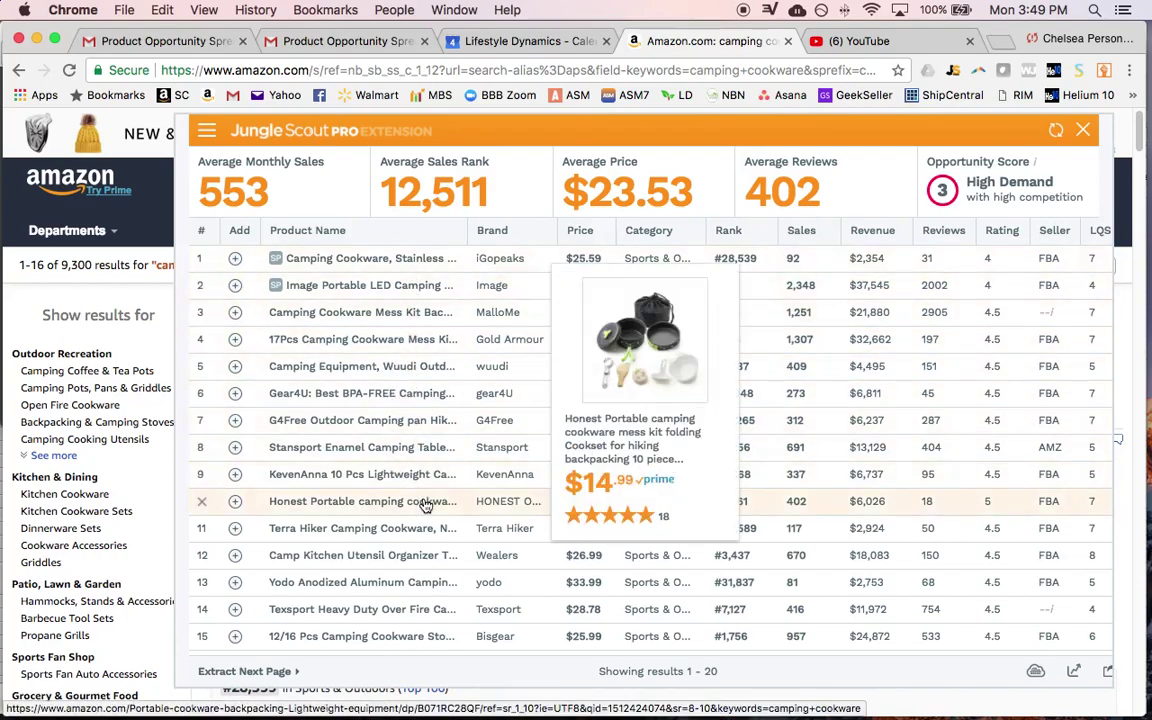
mouse_move(405, 480)
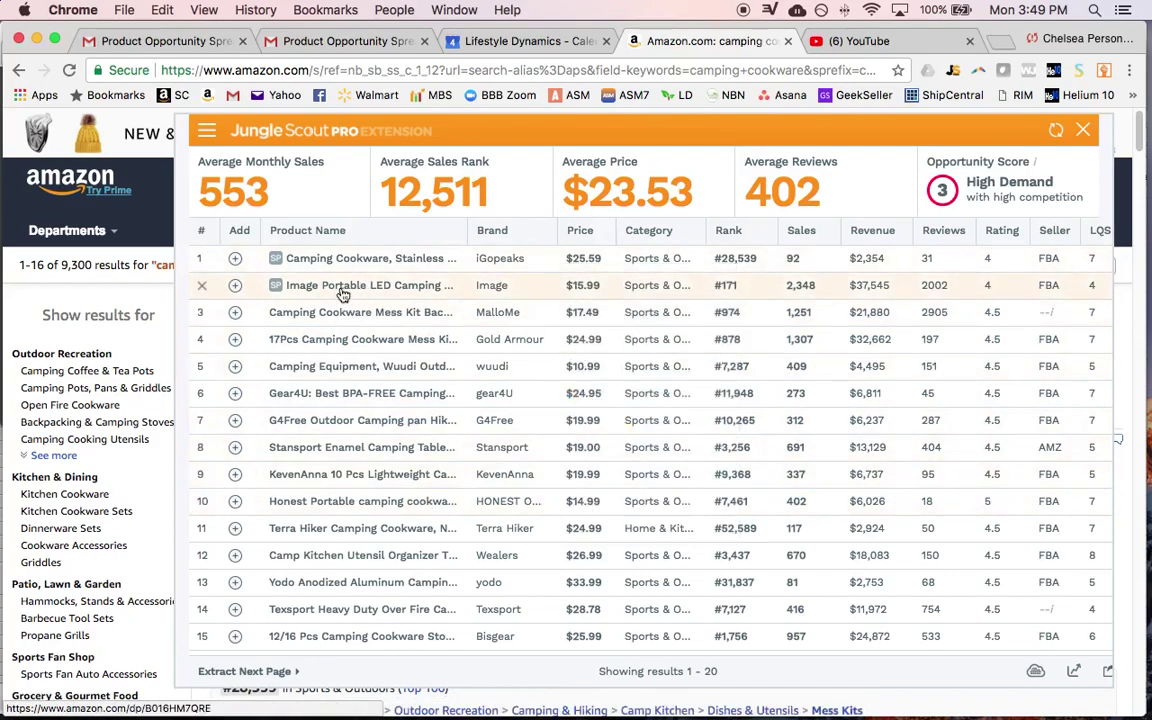
mouse_move(341, 296)
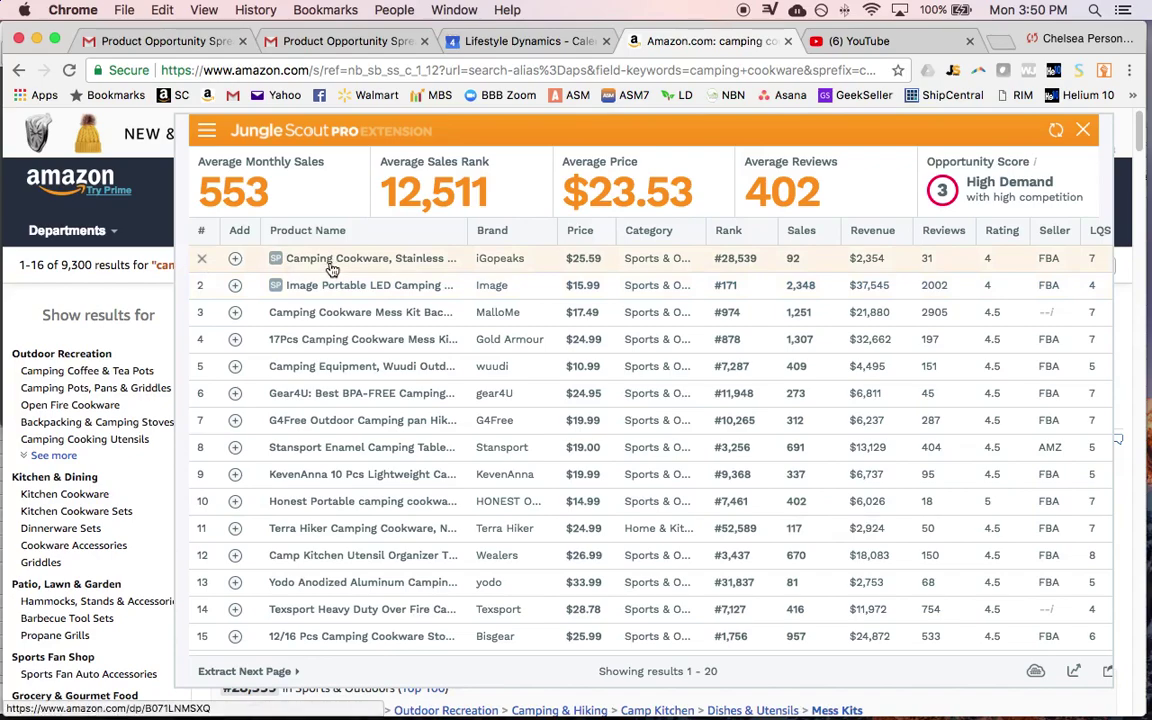
mouse_move(327, 268)
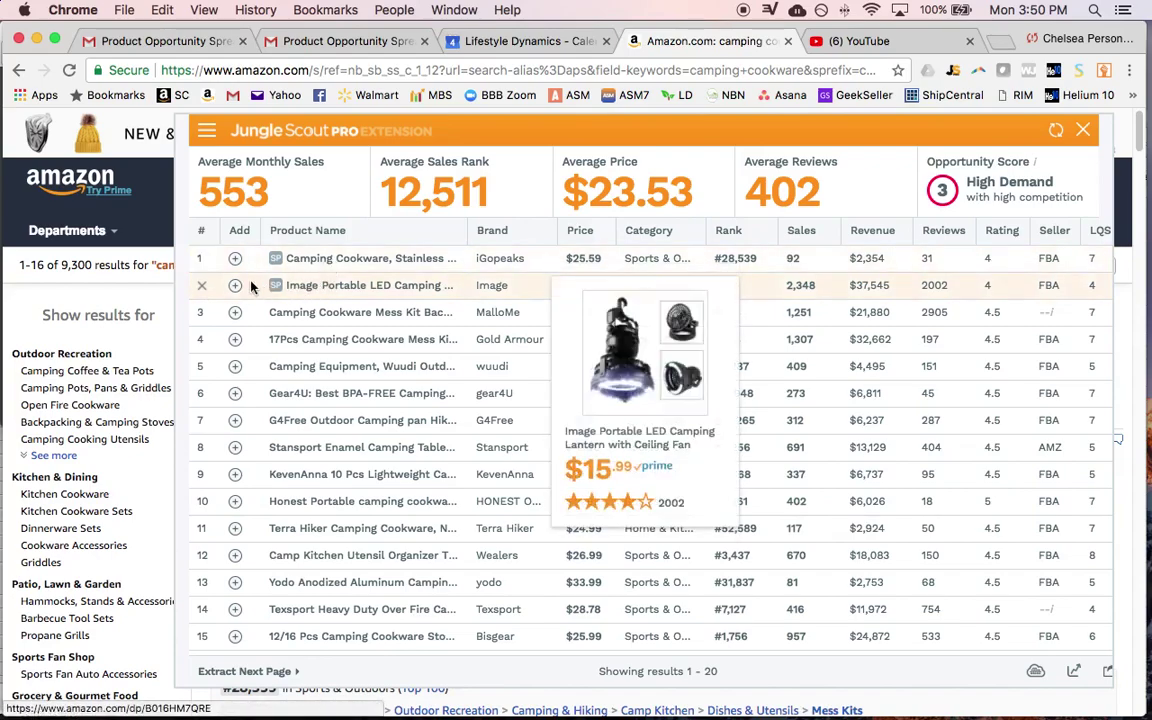
click(202, 288)
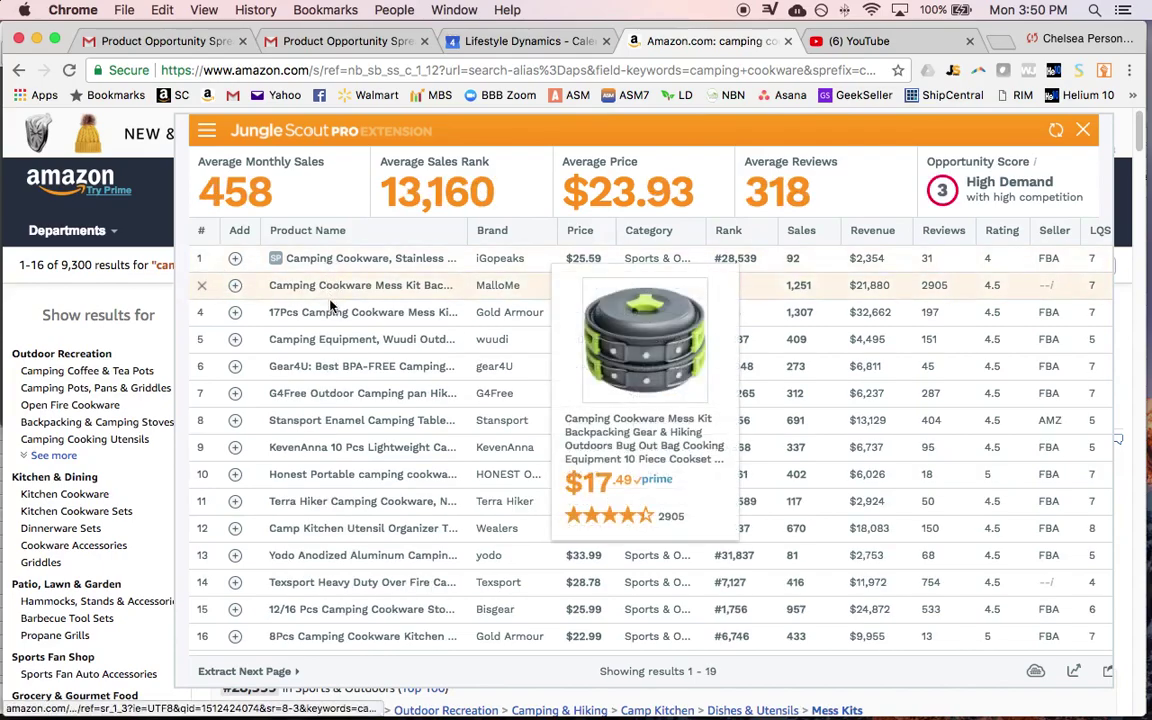
Preview the listed products and remove the Wealers Camp Kitchen Utensil Organizer Travel Set, which is not cookware.
mouse_move(335, 339)
mouse_move(336, 367)
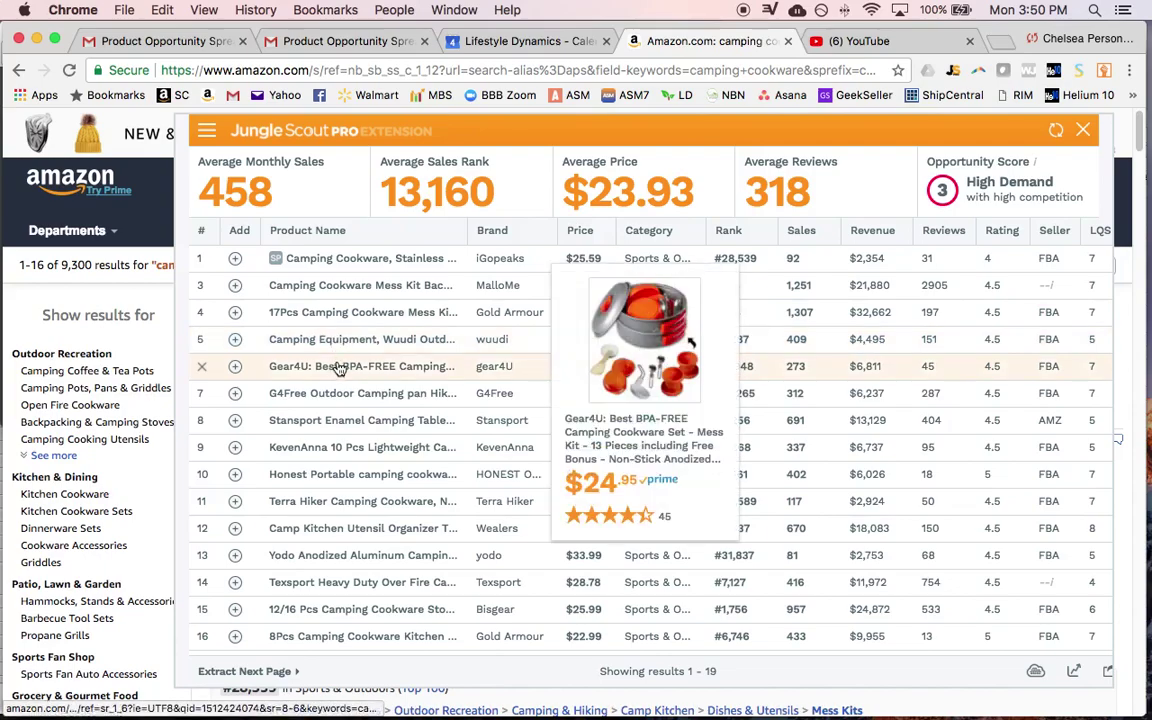
mouse_move(344, 395)
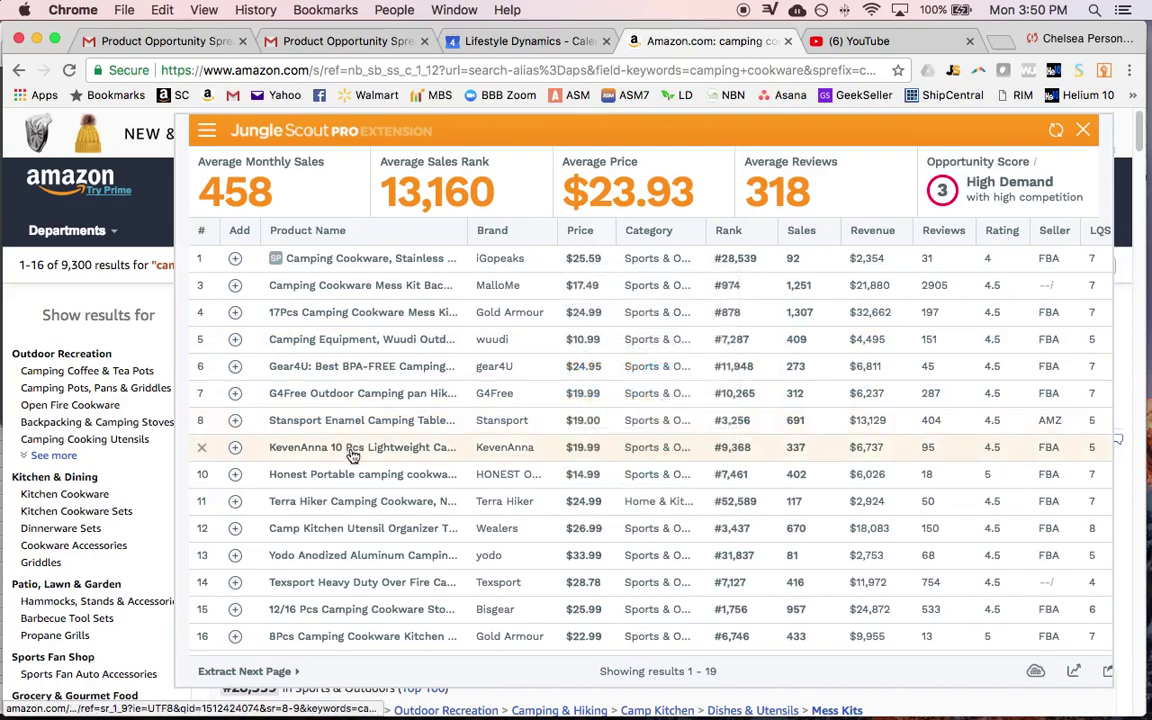
mouse_move(352, 456)
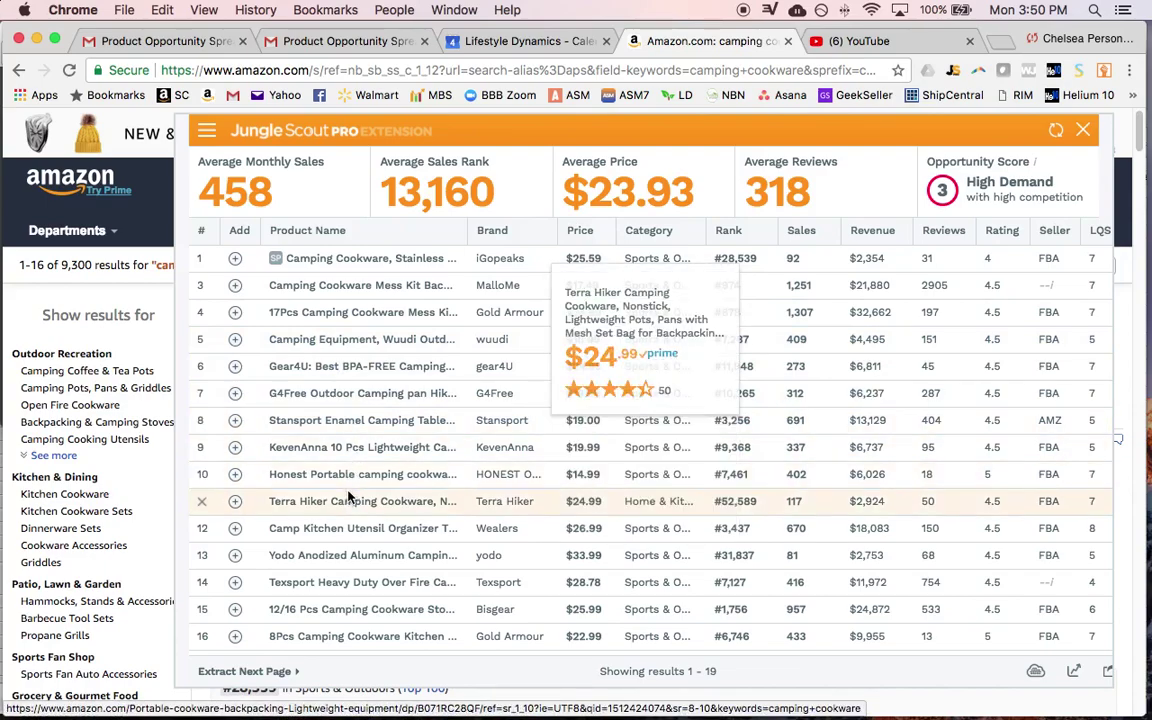
mouse_move(350, 512)
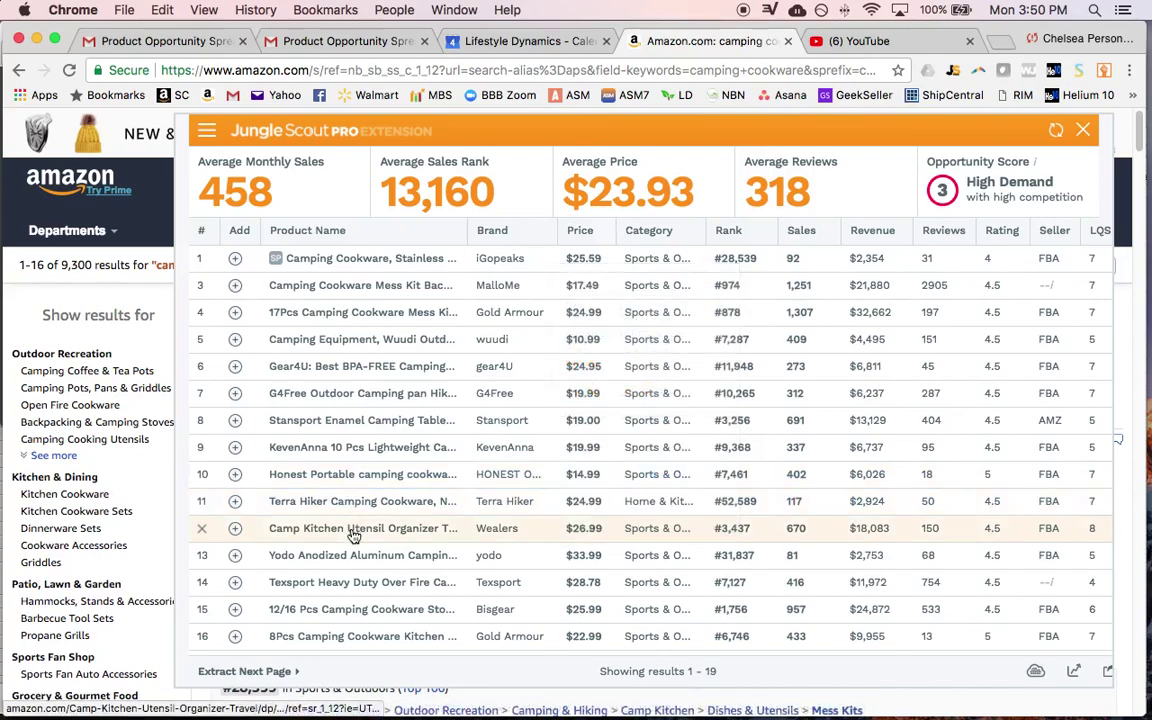
mouse_move(353, 537)
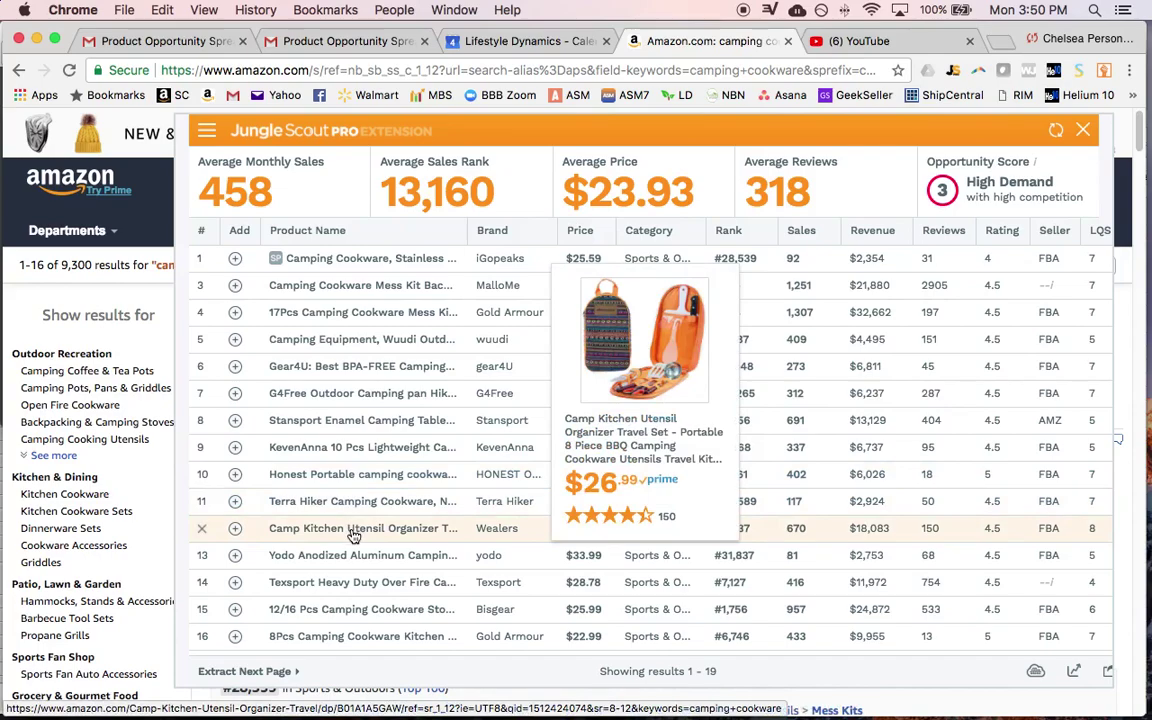
click(200, 530)
Remove the Texsport Heavy Duty Over Fire Camp Grill and the Gold Armour 8Pcs utensil organizer set from the list.
mouse_move(298, 532)
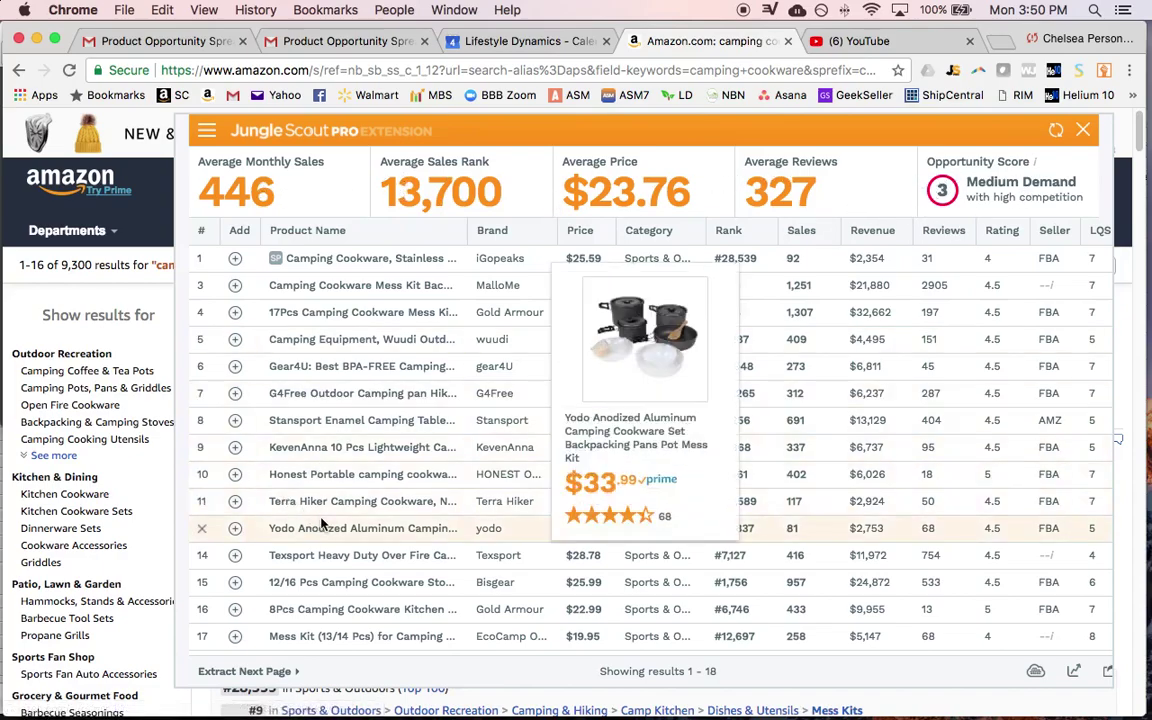
mouse_move(302, 566)
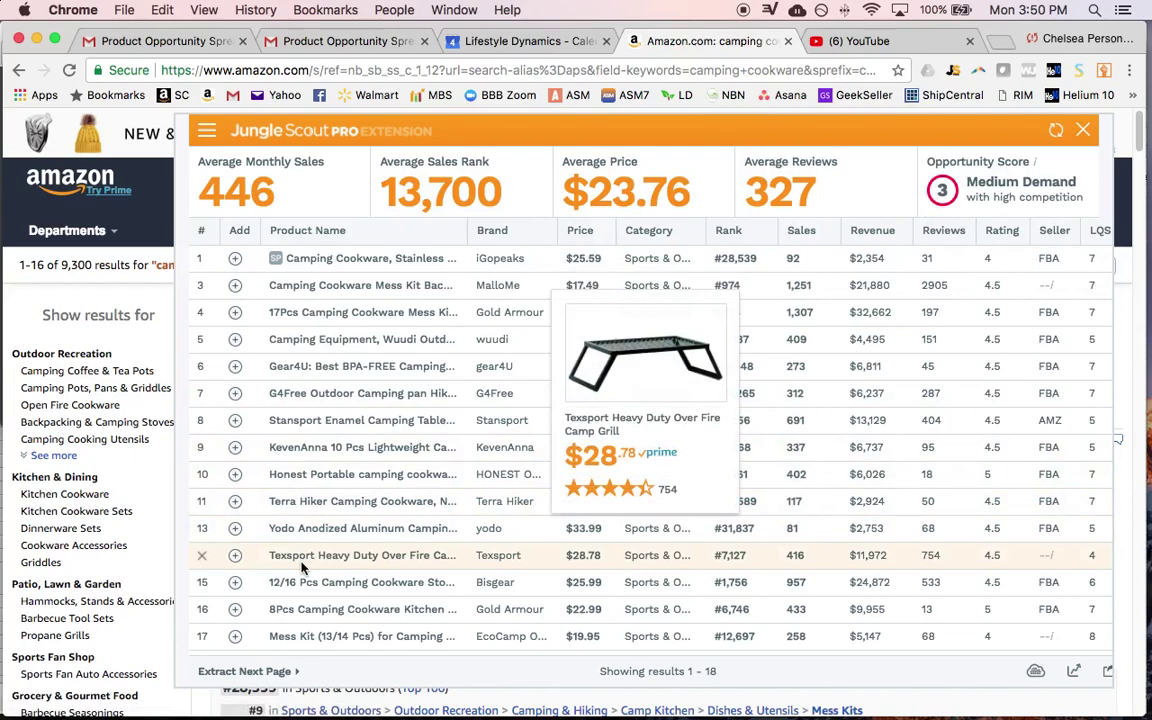
click(202, 555)
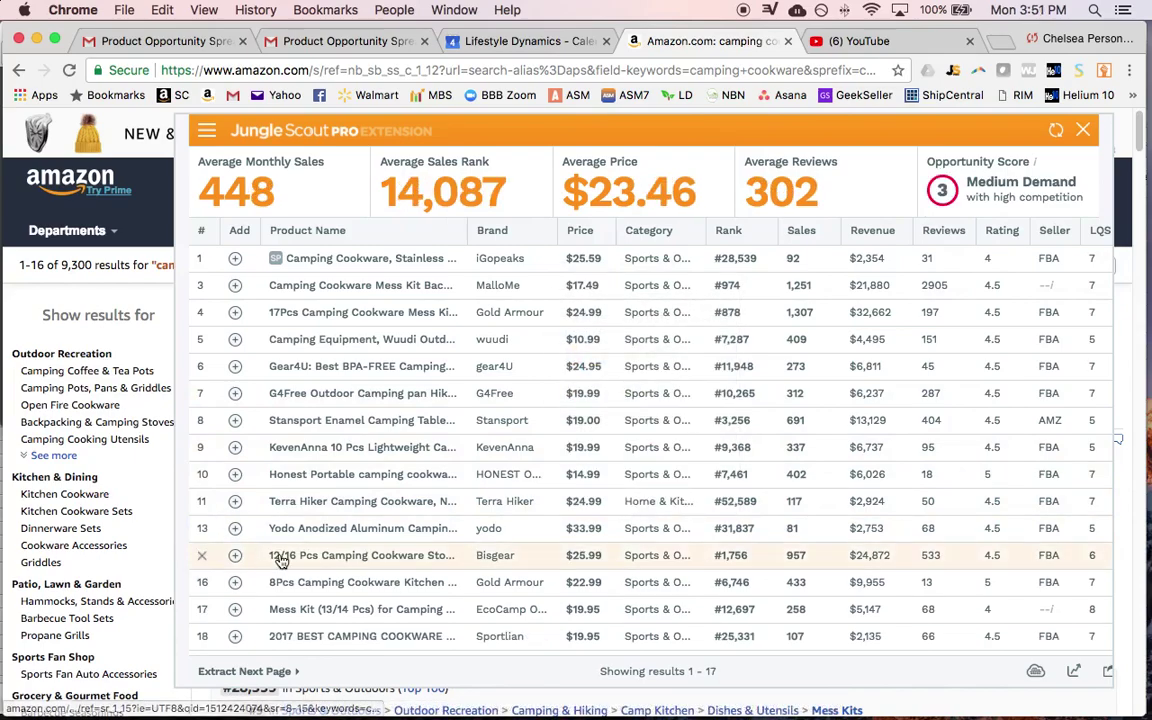
mouse_move(286, 585)
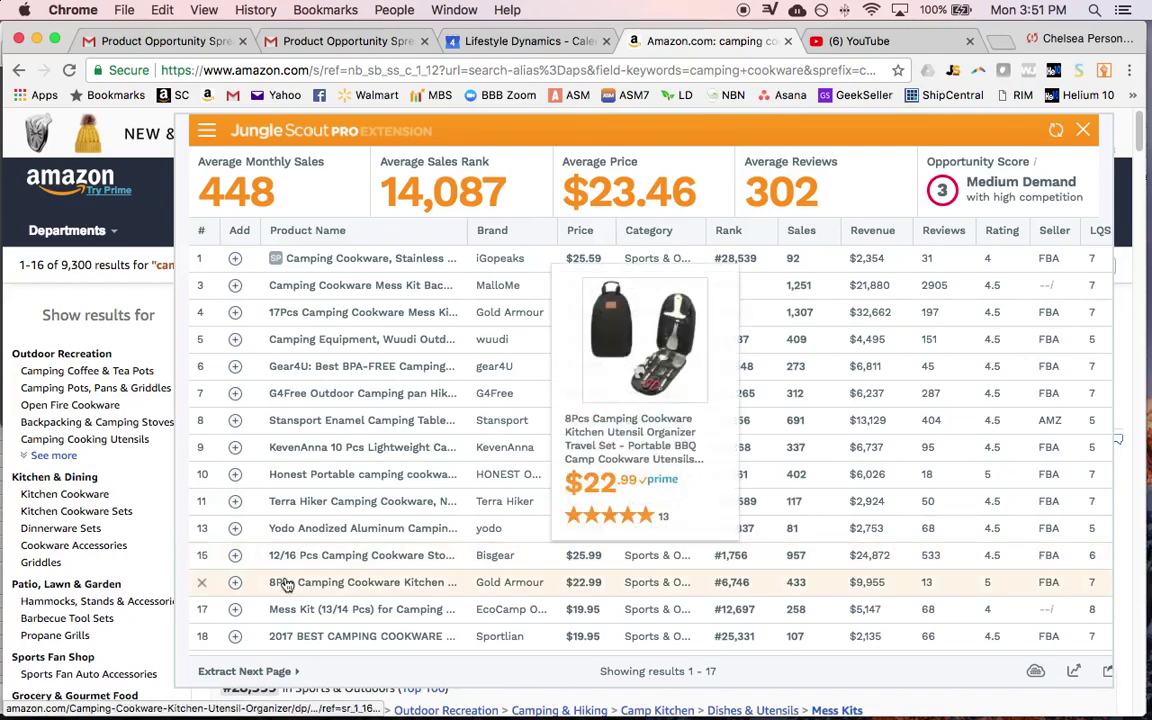
click(202, 584)
Remove the Wealers 13 Piece Stainless Steel Family Cutlery set and the Coleman Xtreme Cooler from the list.
mouse_move(310, 588)
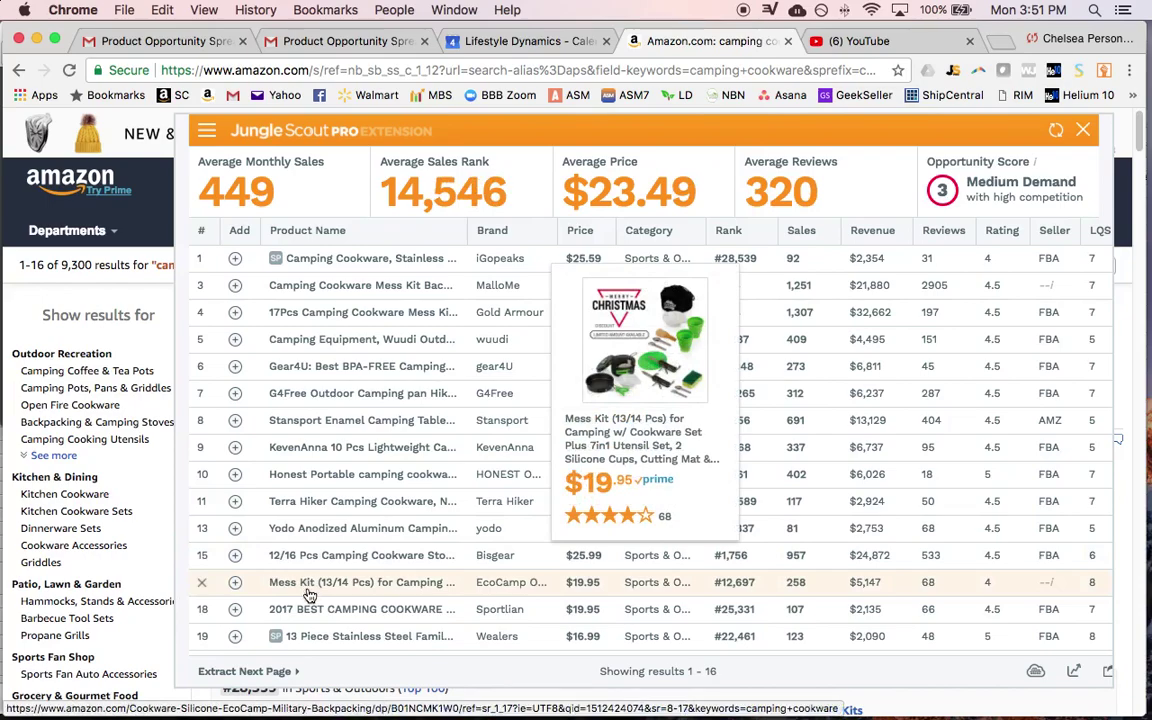
mouse_move(312, 614)
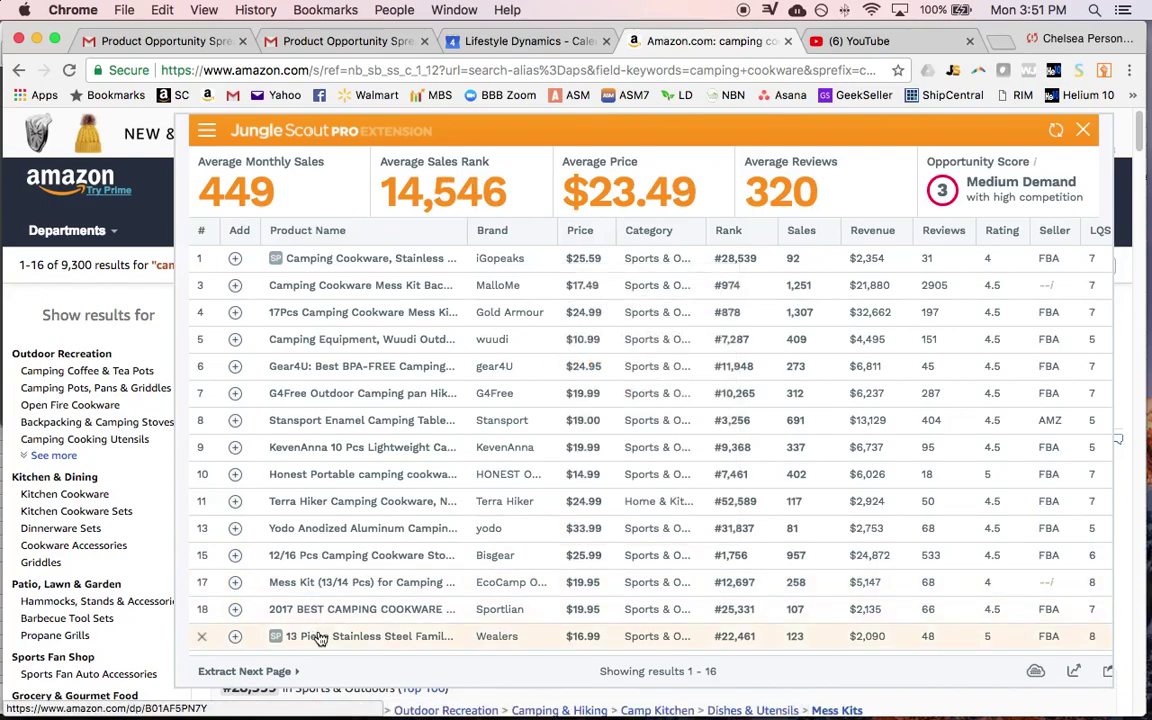
mouse_move(318, 638)
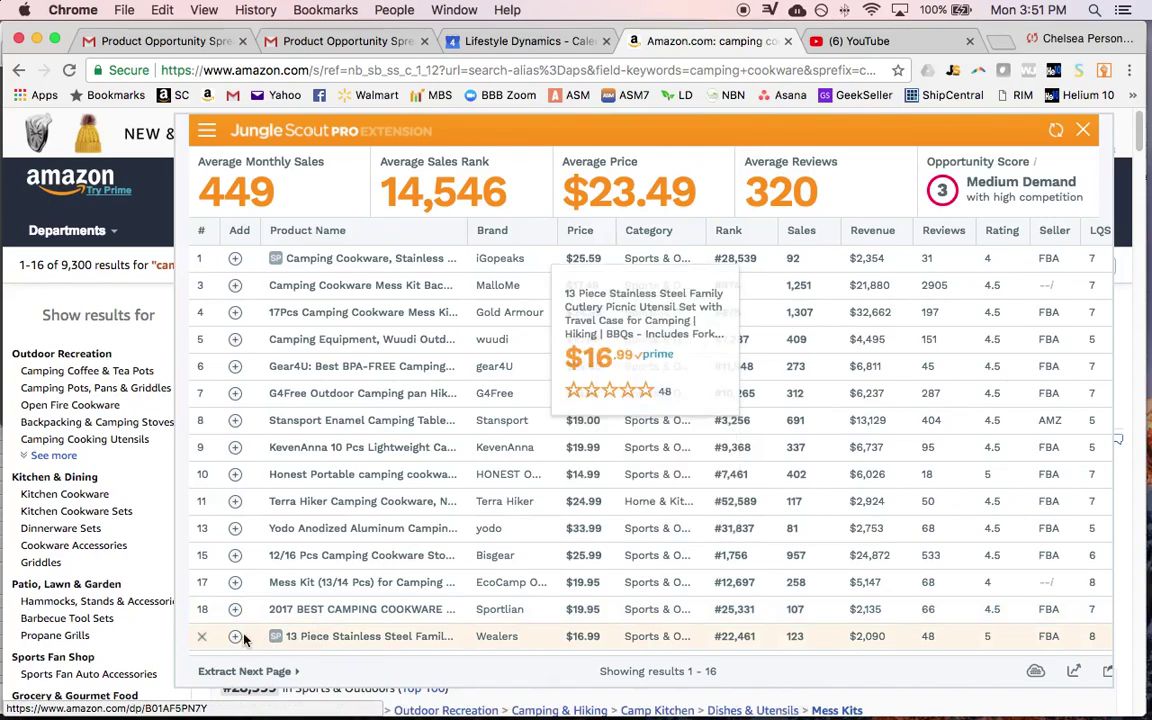
click(201, 636)
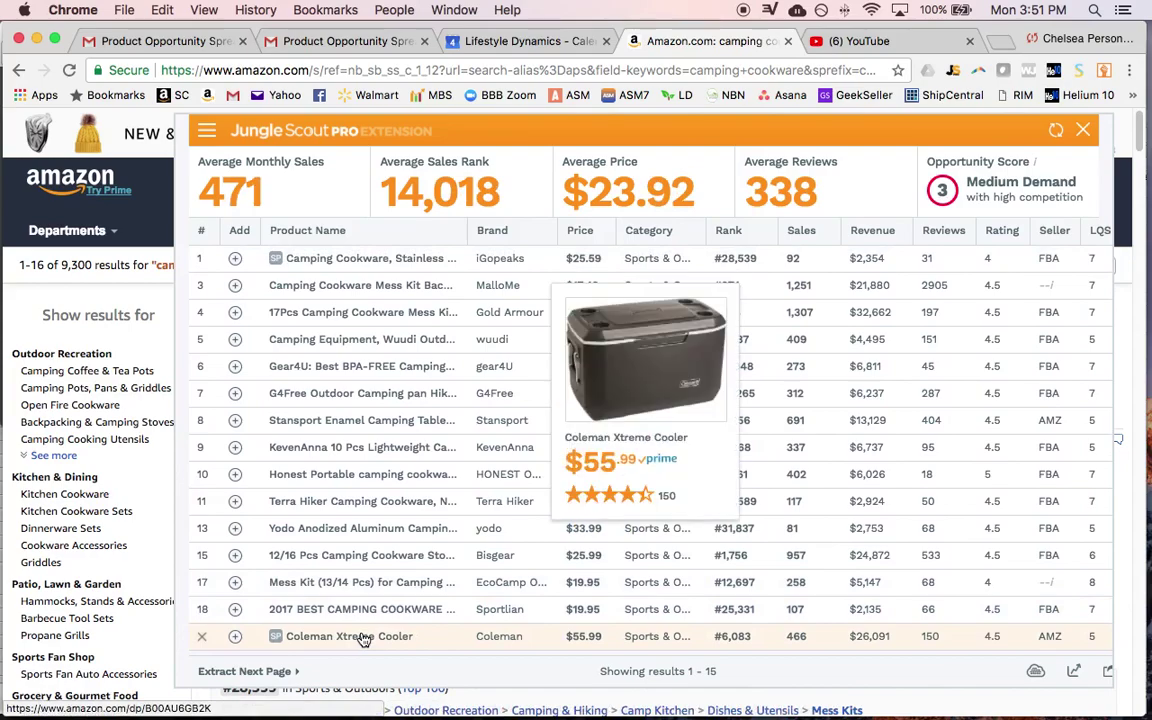
click(201, 636)
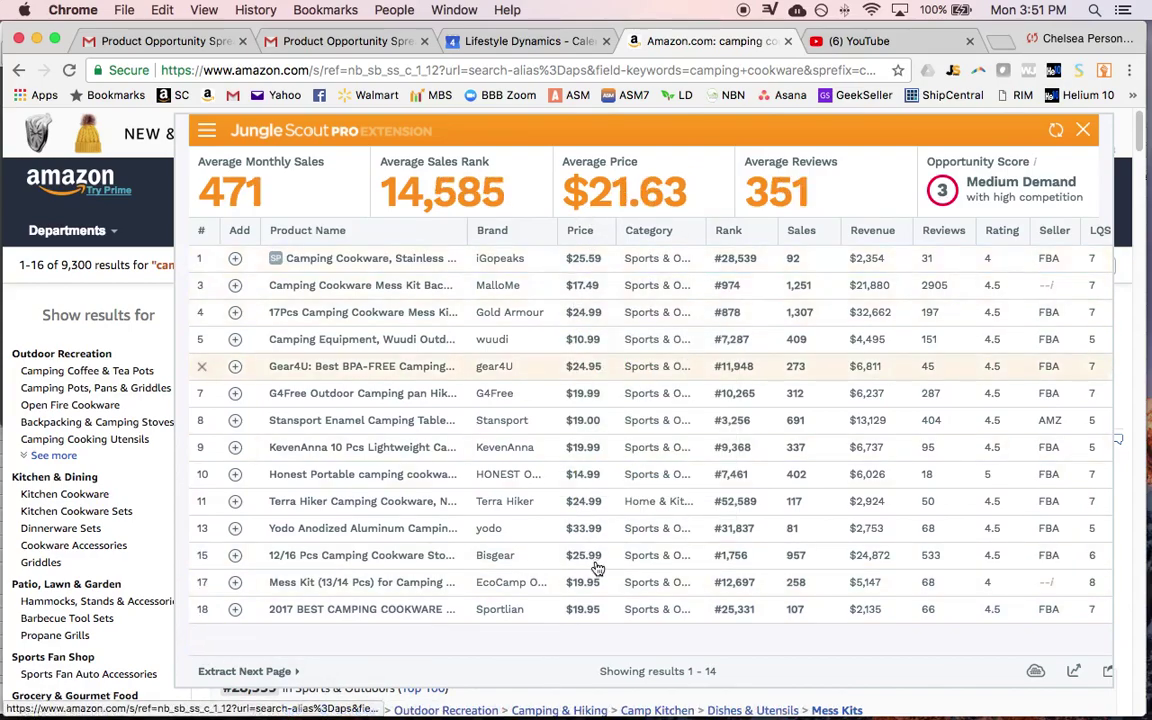
Examine the remaining camping cookware listings and their sales data.
mouse_move(369, 261)
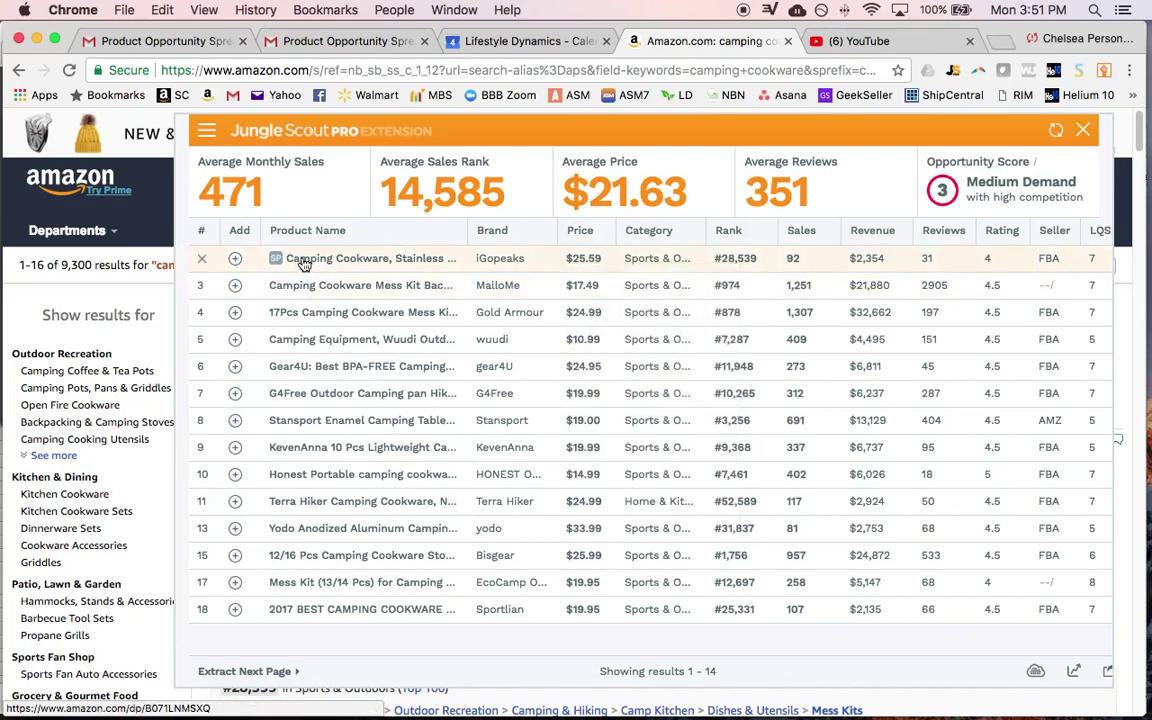
mouse_move(304, 263)
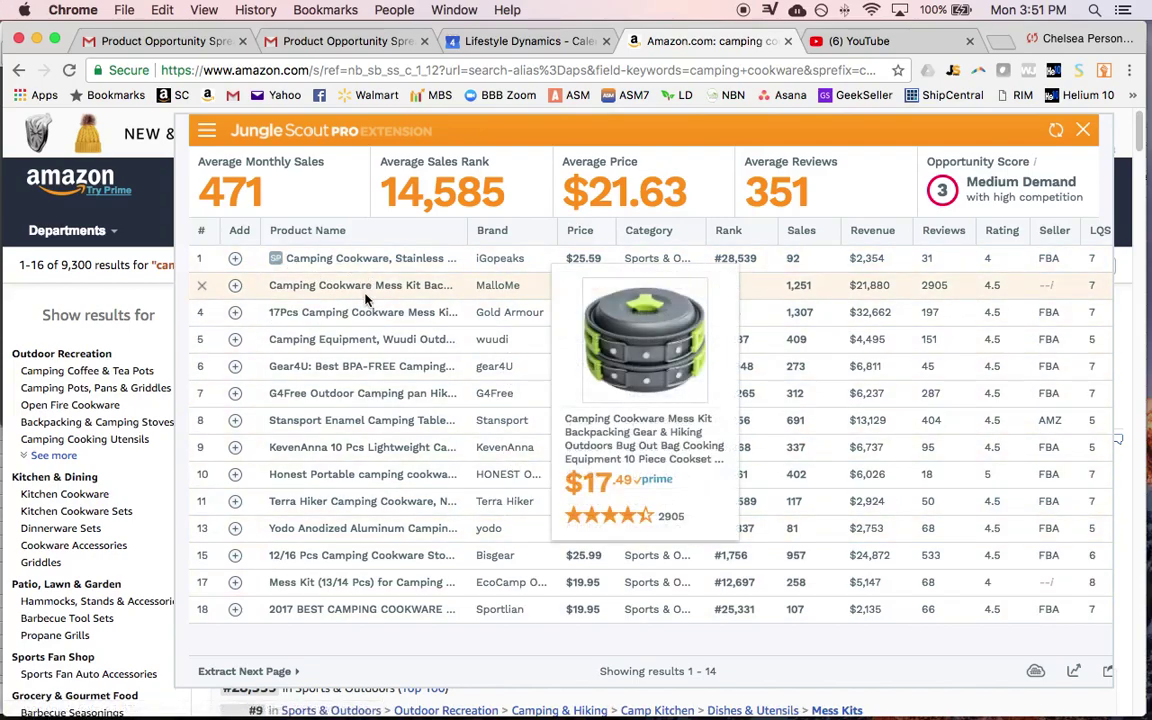
mouse_move(366, 435)
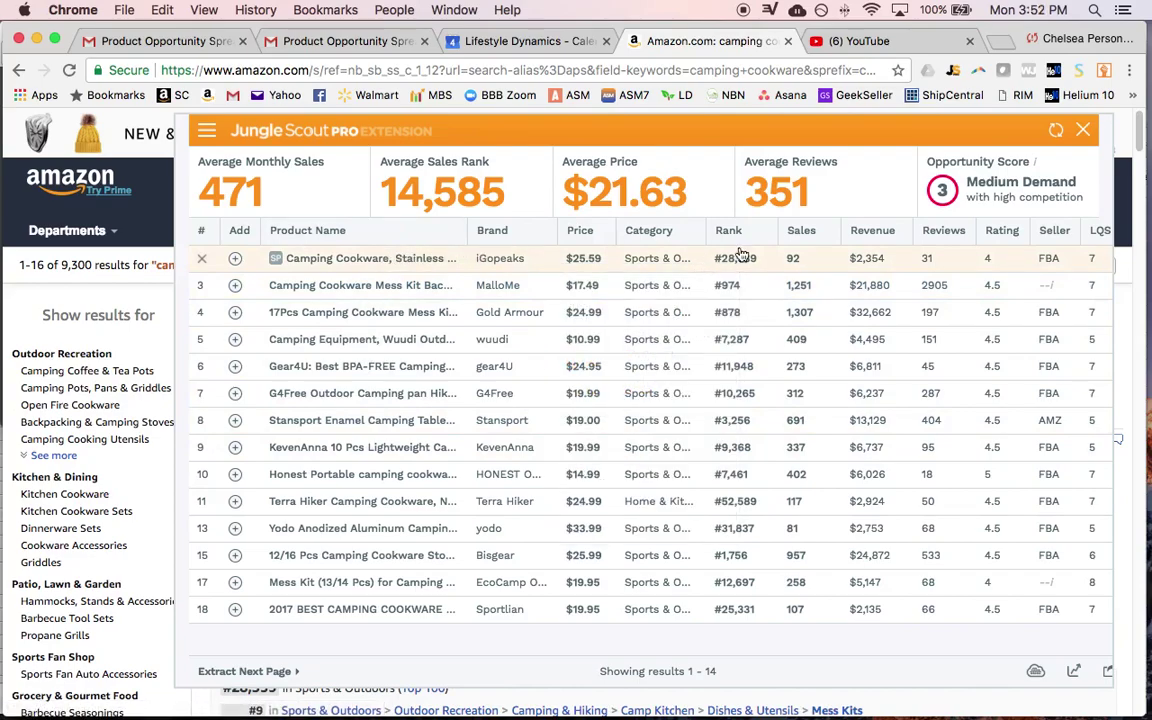
Sort the listings by sales from highest to lowest and preview the top-selling cookware products.
click(808, 237)
click(808, 237)
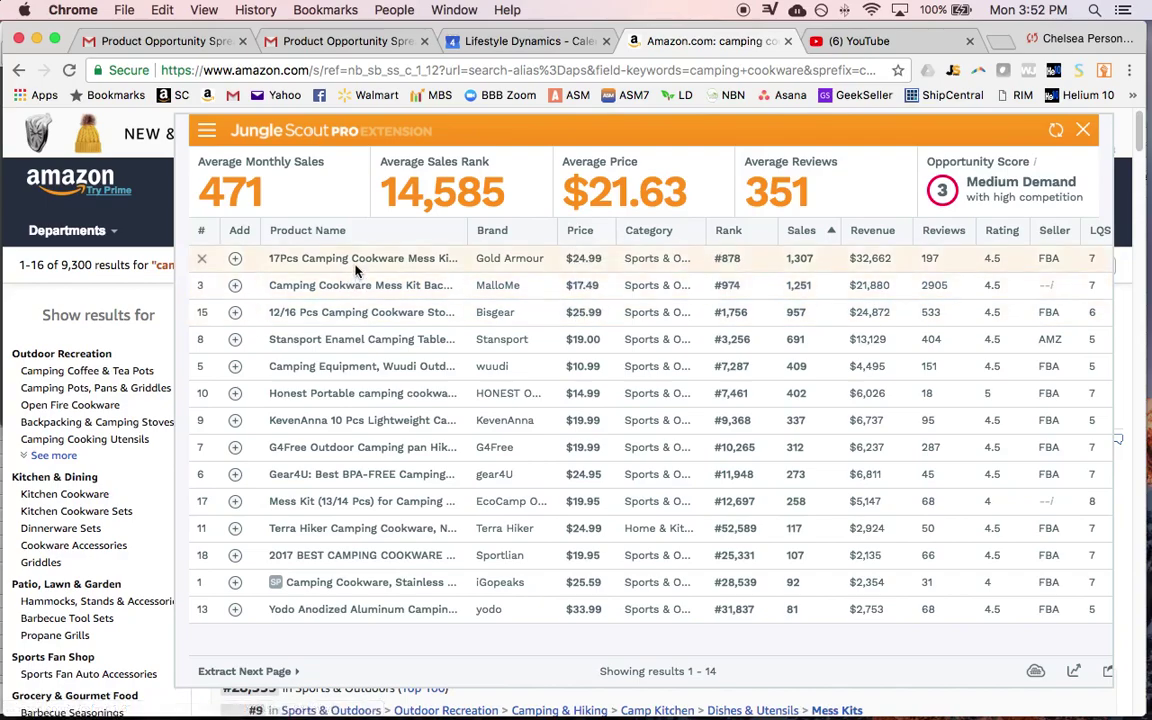
mouse_move(355, 270)
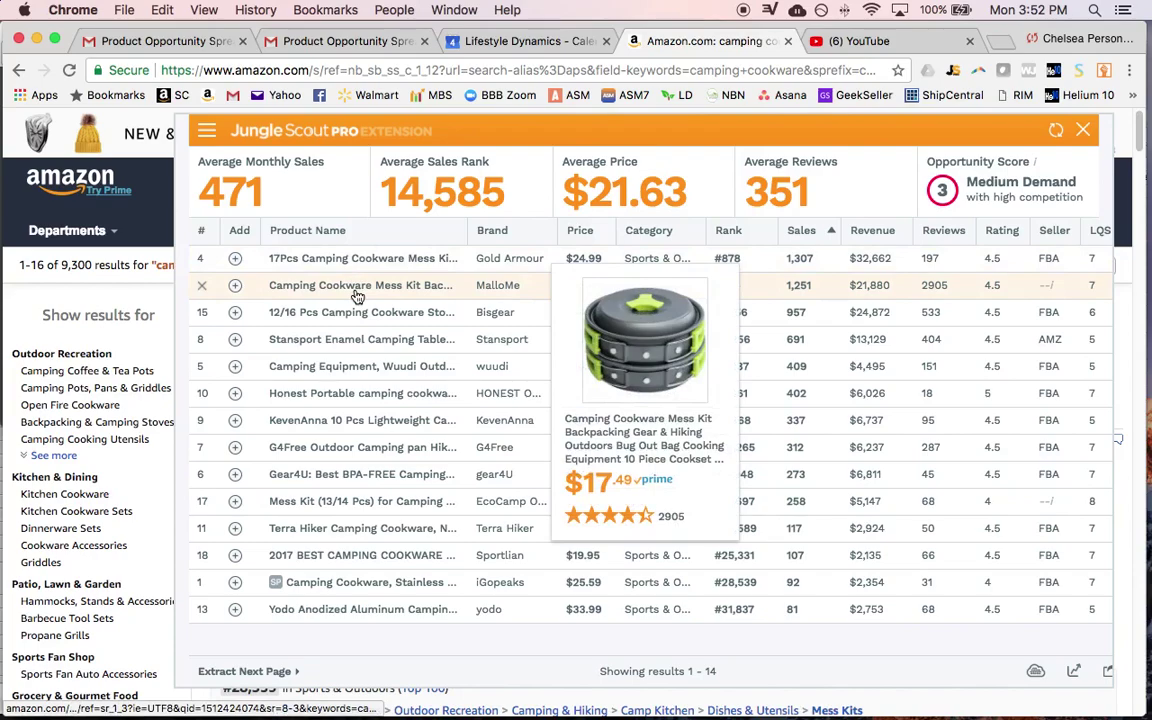
mouse_move(358, 315)
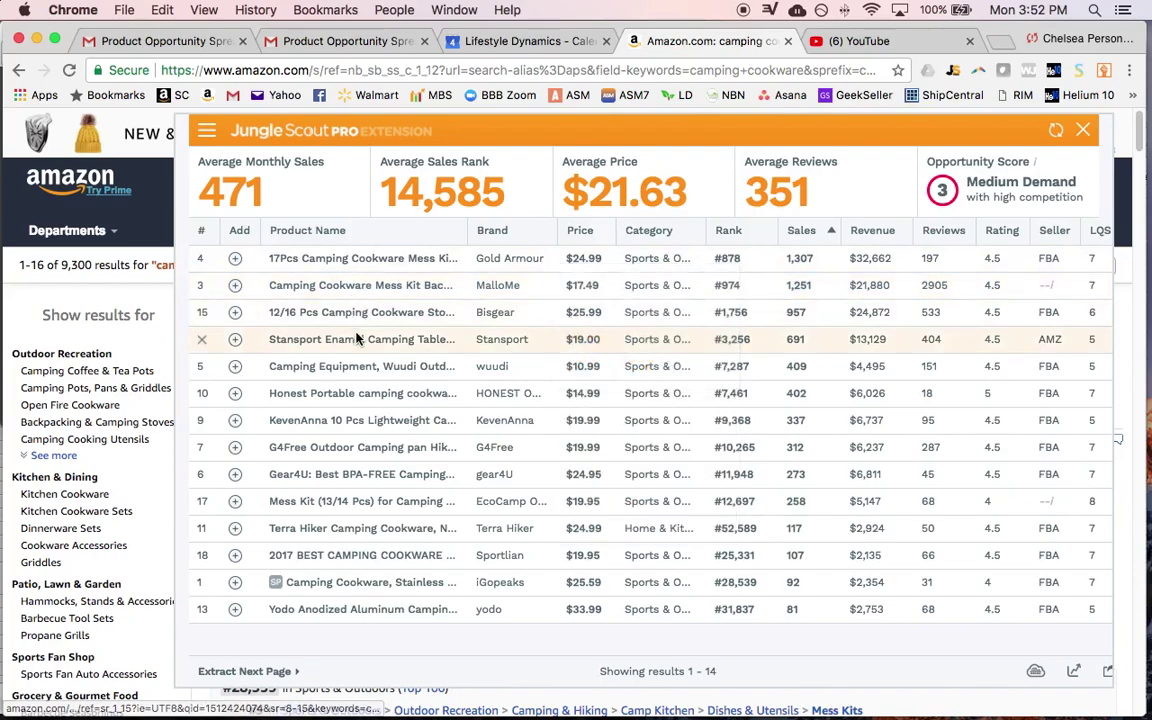
mouse_move(360, 340)
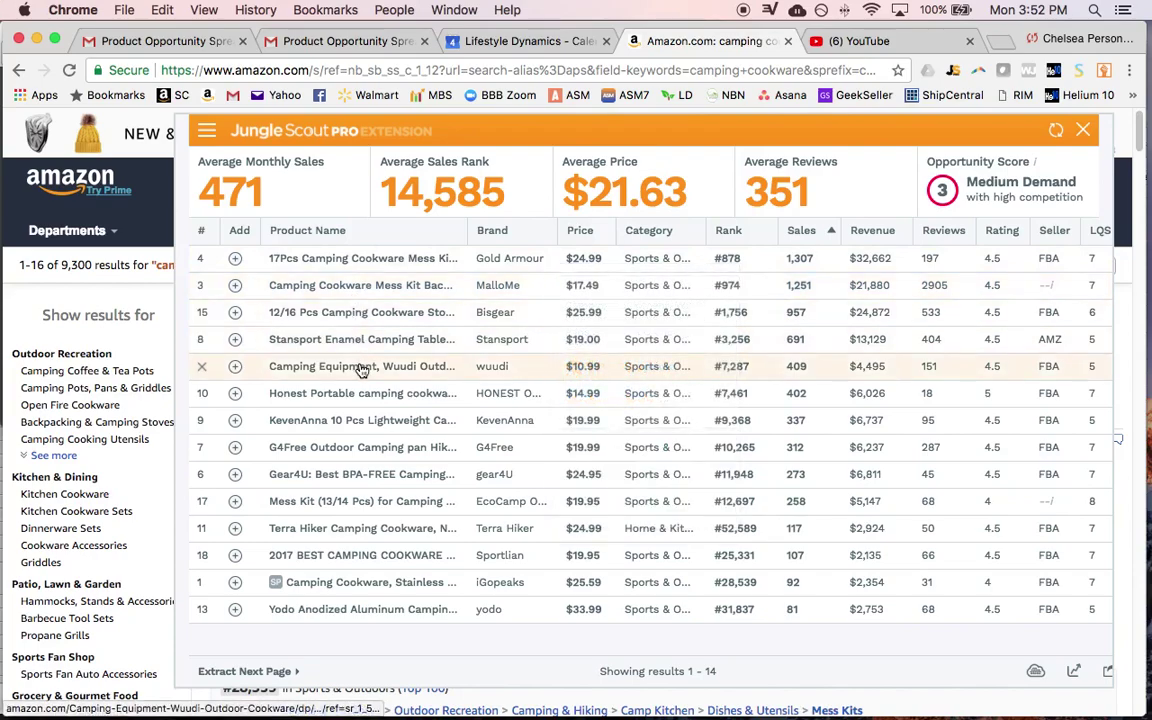
mouse_move(362, 369)
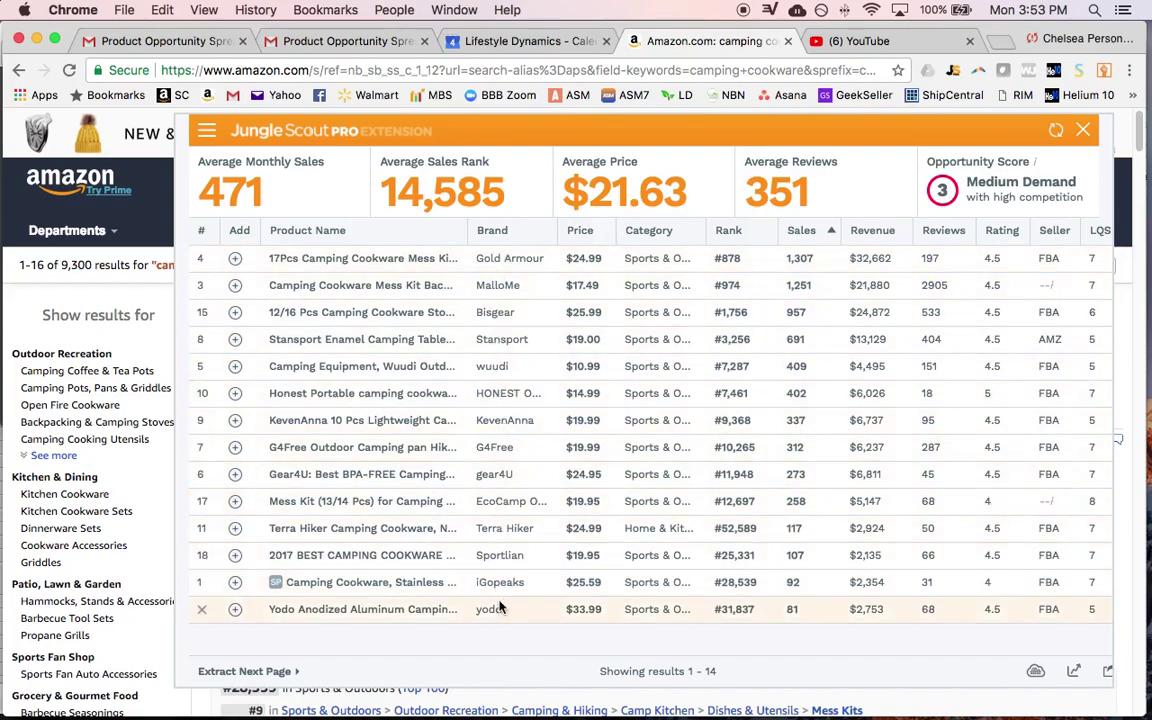
Sort the listings by brand, switching between ascending and descending alphabetical order.
click(494, 238)
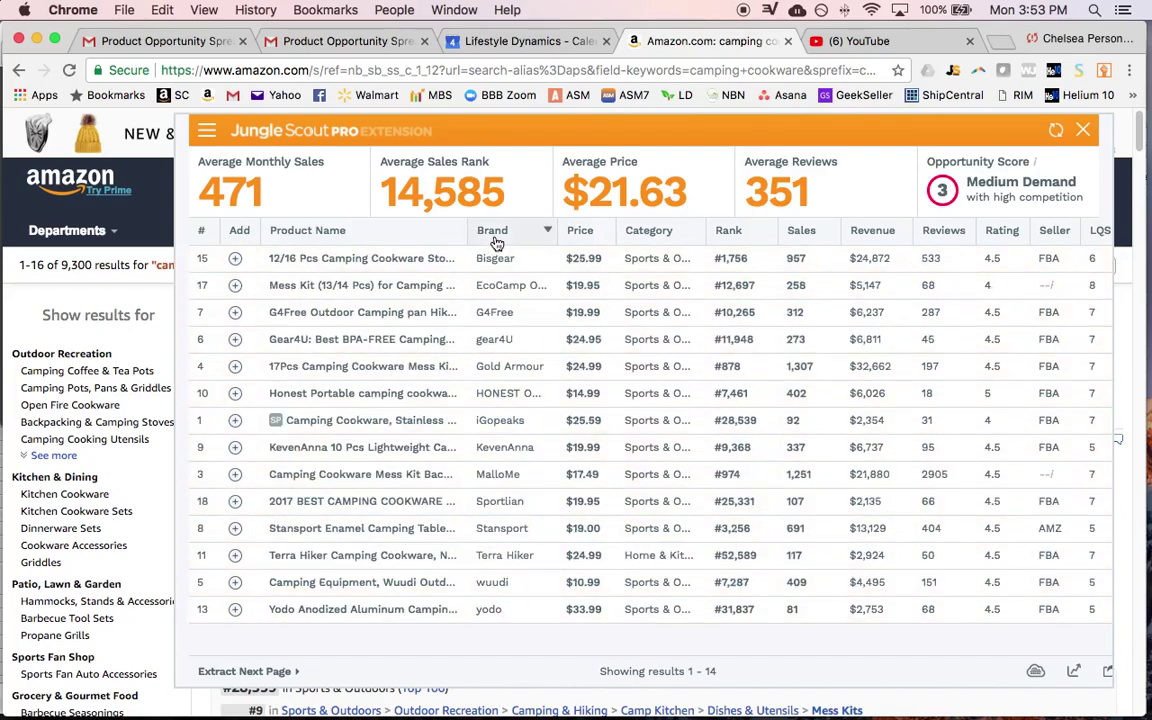
click(494, 231)
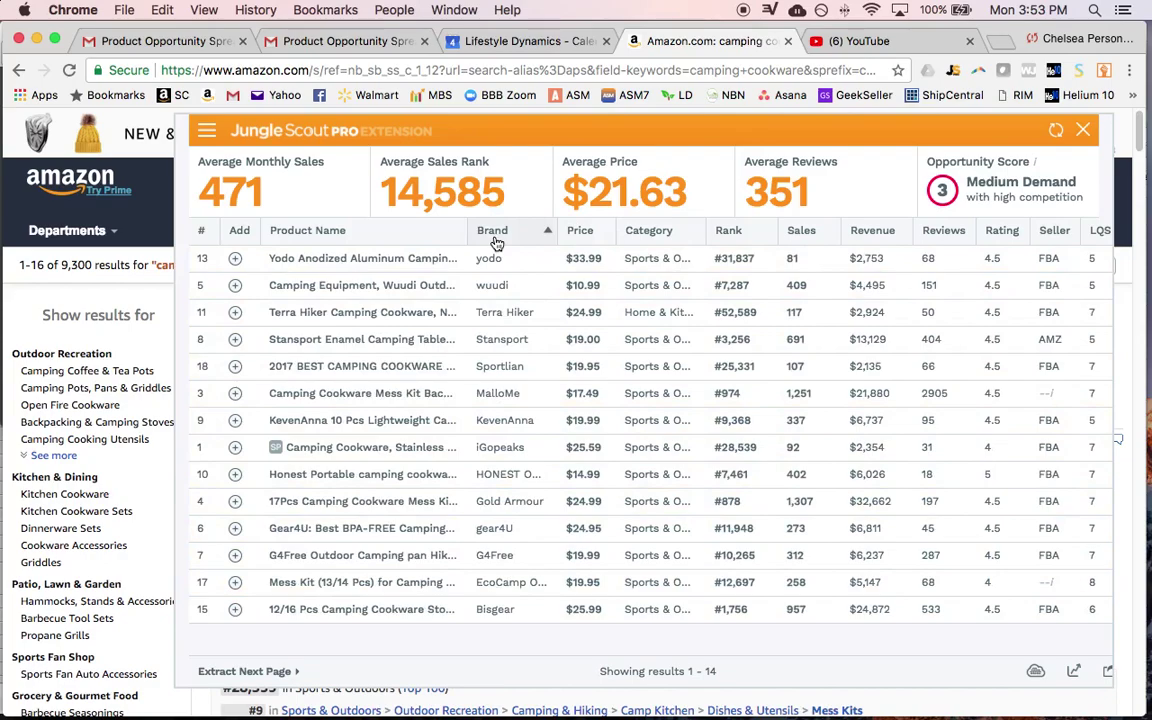
click(494, 231)
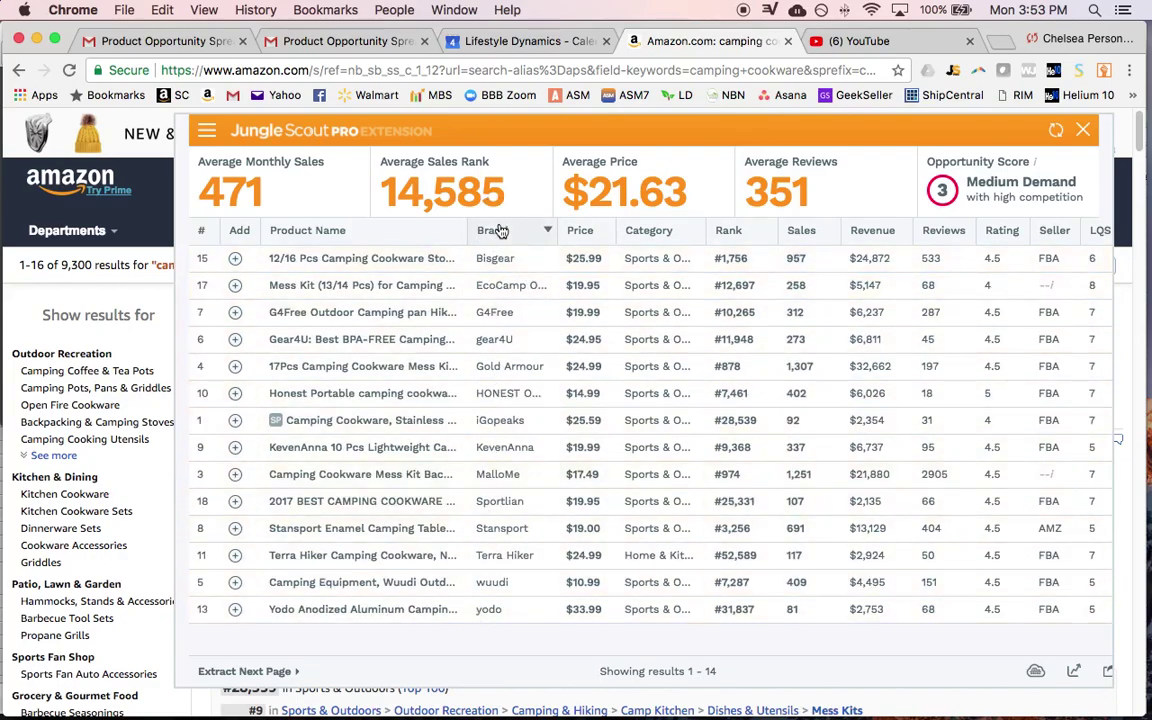
click(501, 231)
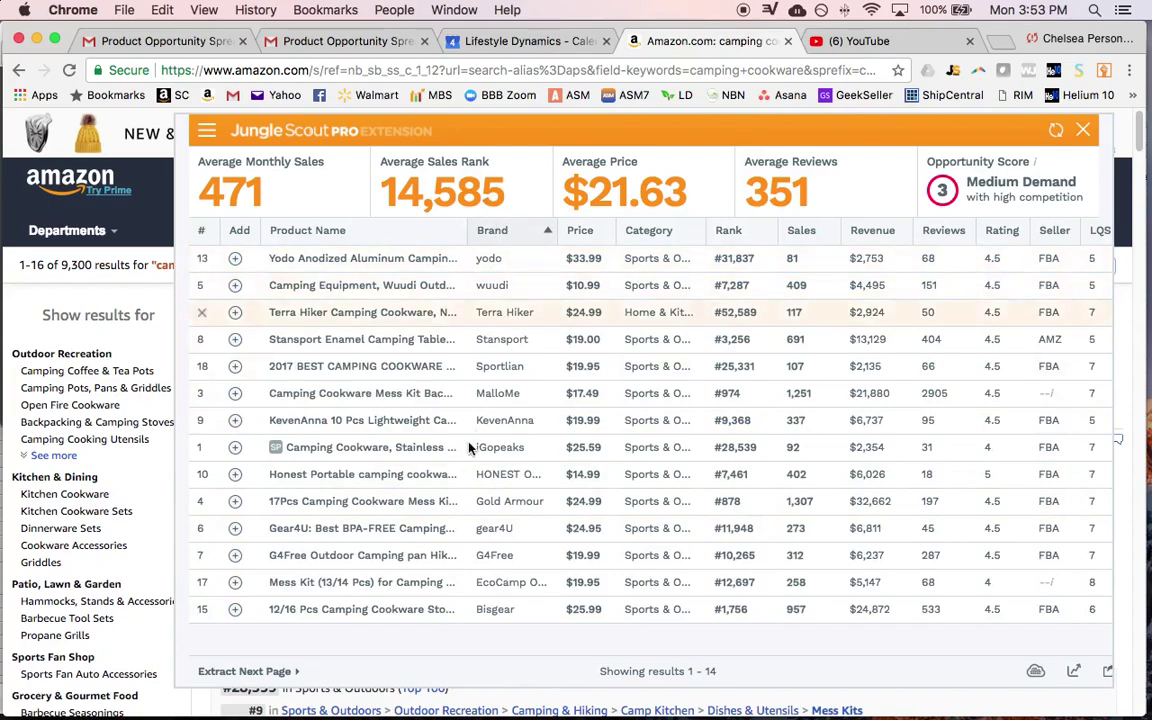
click(517, 242)
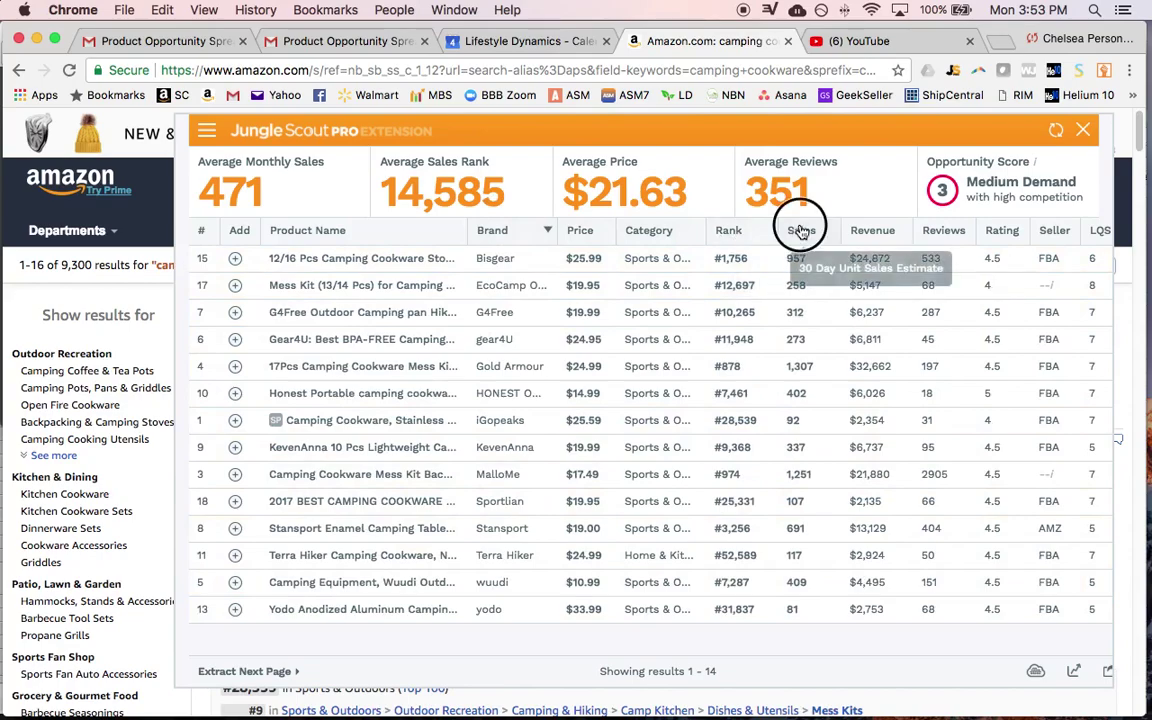
Reorder the listings by highest 30-day unit sales and look over the best-selling mess kits.
click(801, 231)
click(802, 231)
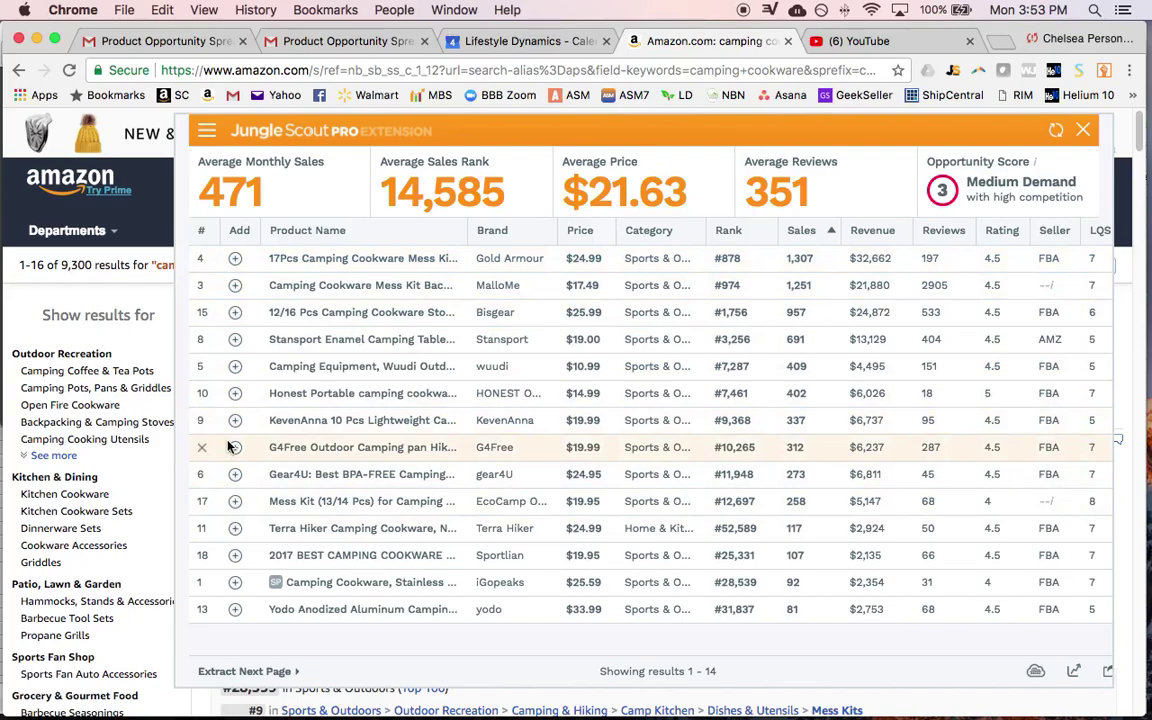
mouse_move(397, 297)
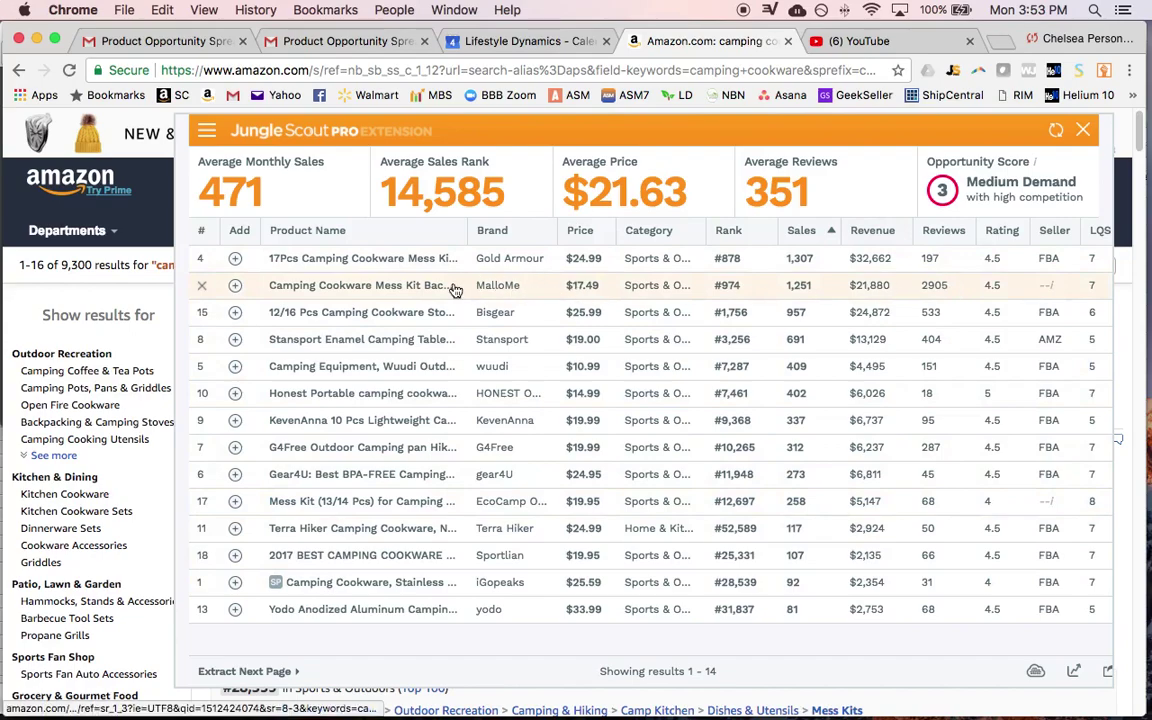
mouse_move(455, 290)
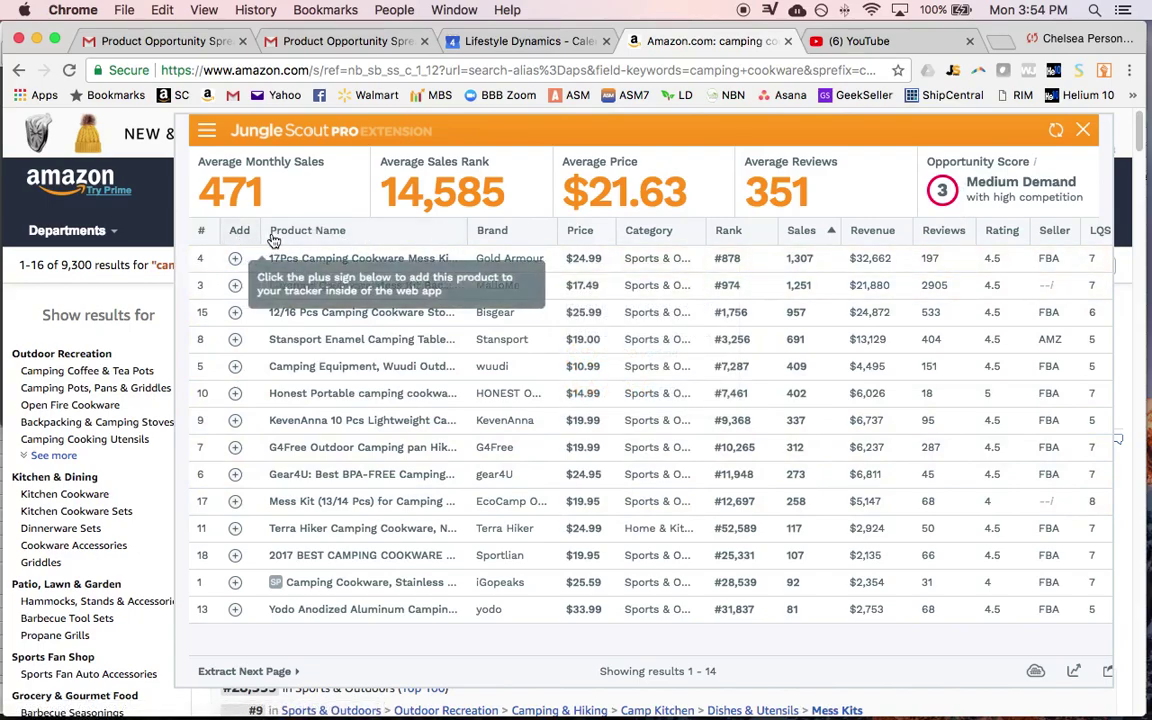
Sort the listings in turn by product name, brand, price, category and rank.
click(324, 234)
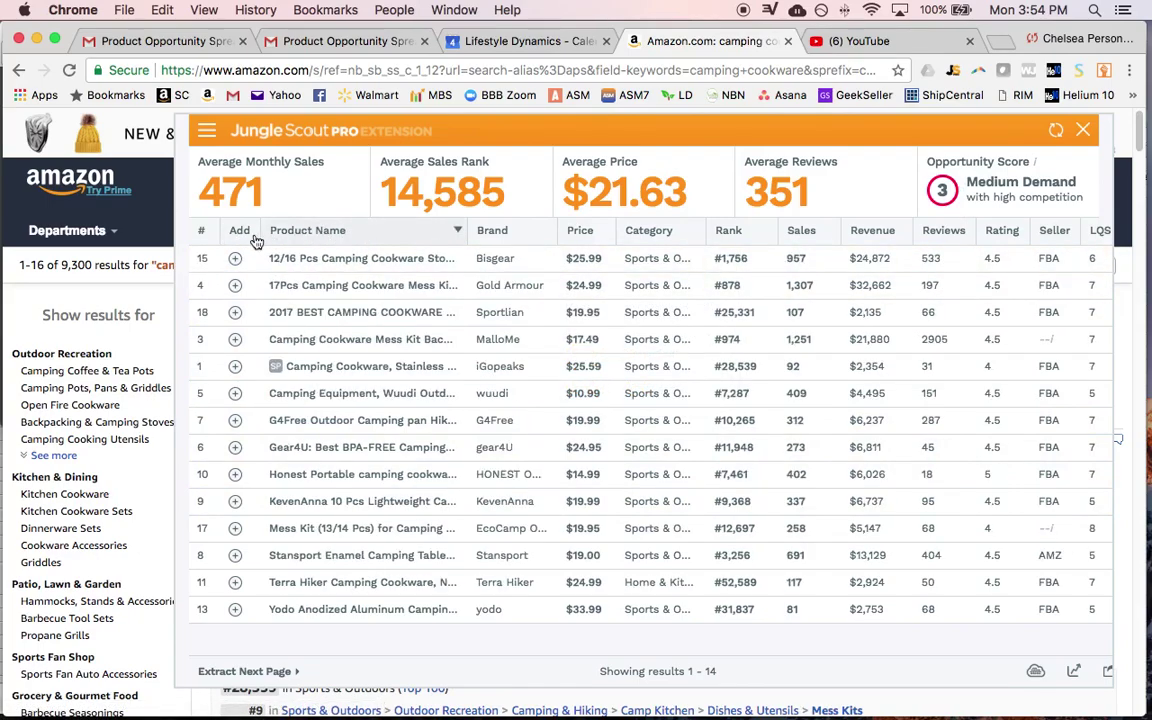
click(303, 236)
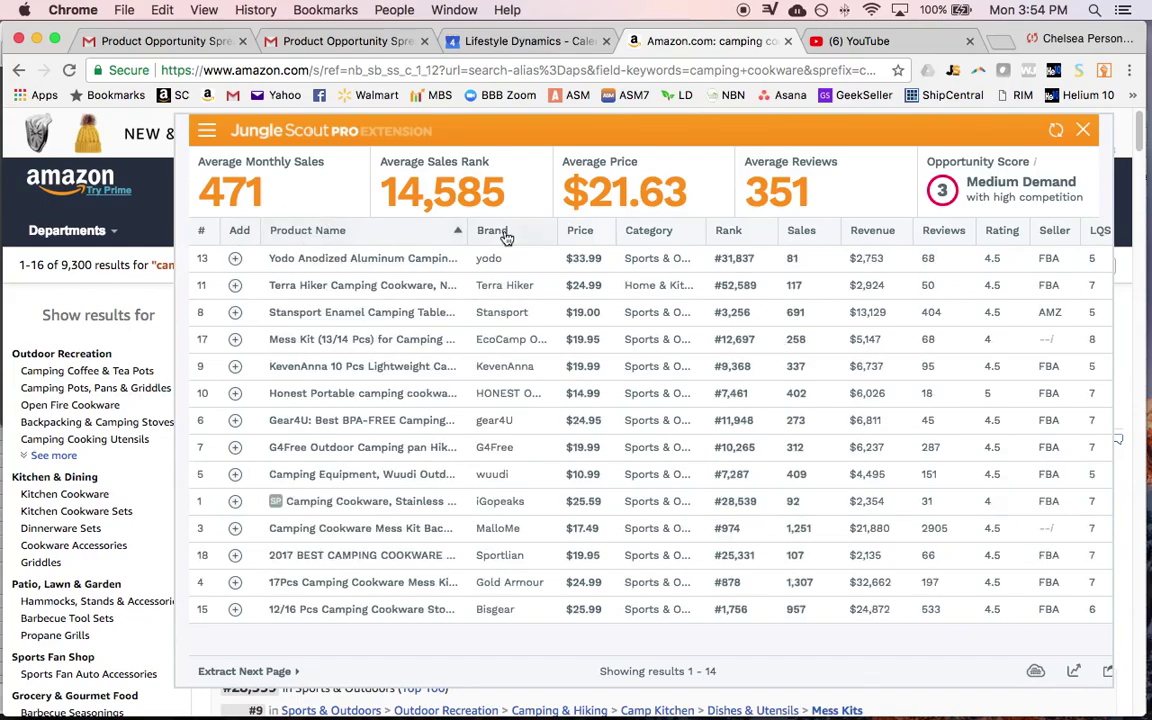
click(505, 232)
click(580, 238)
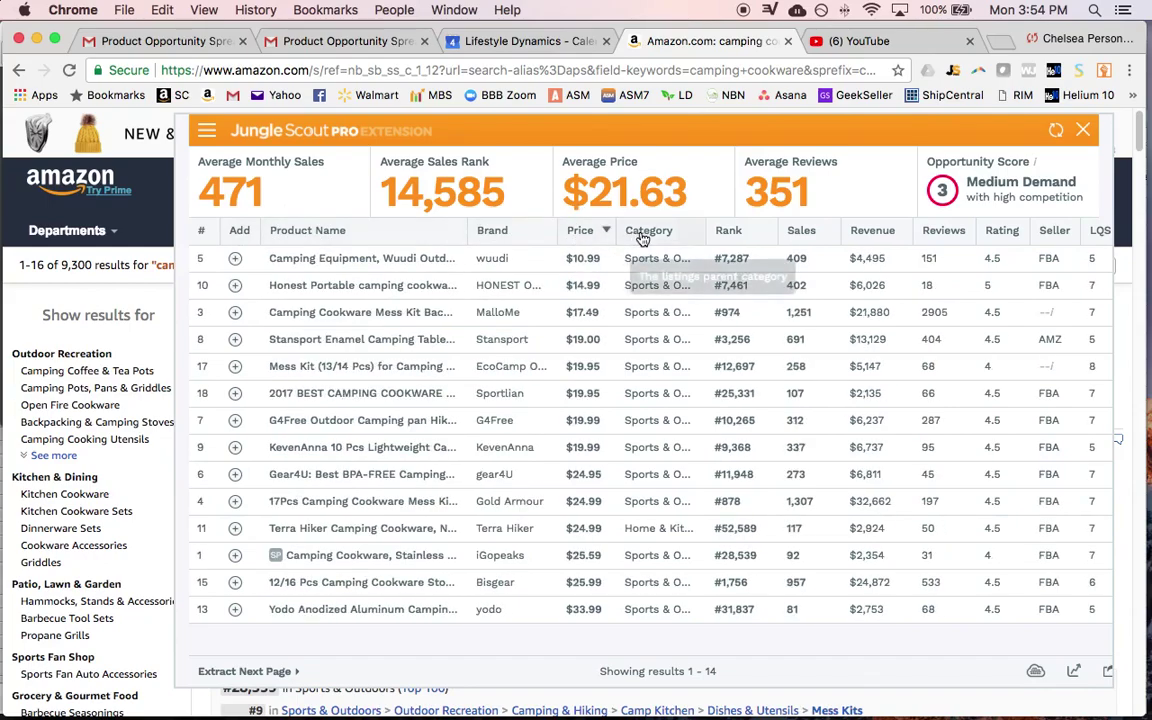
click(643, 231)
click(720, 233)
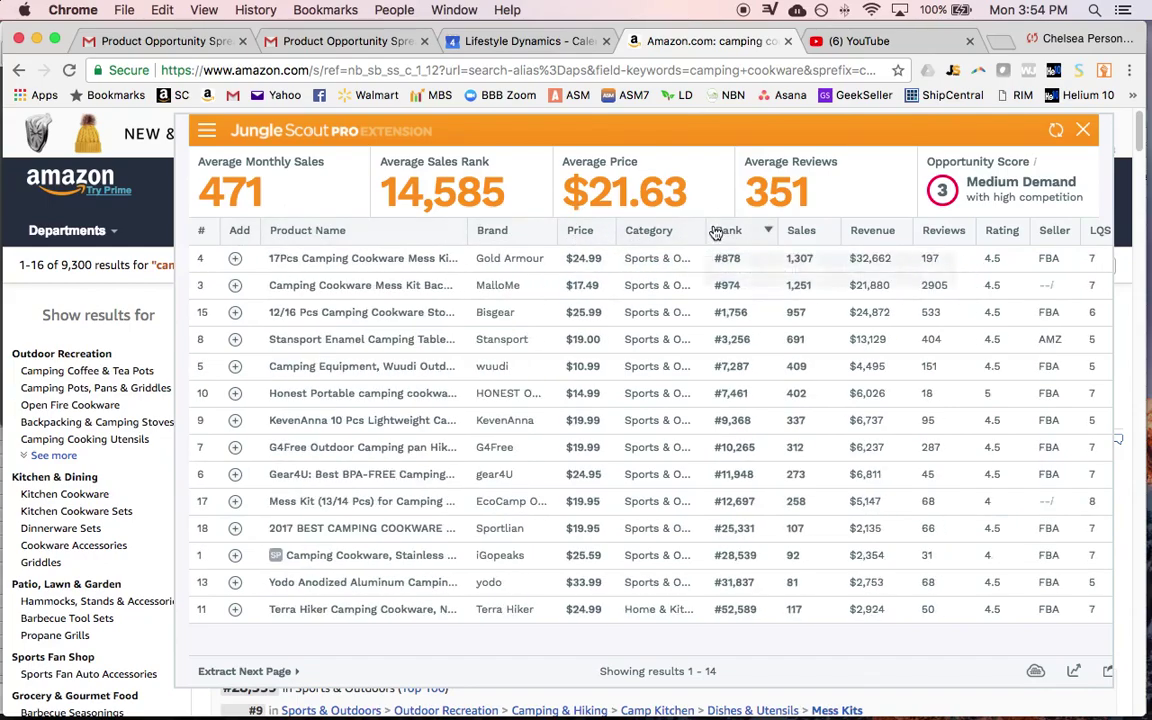
click(766, 234)
click(767, 234)
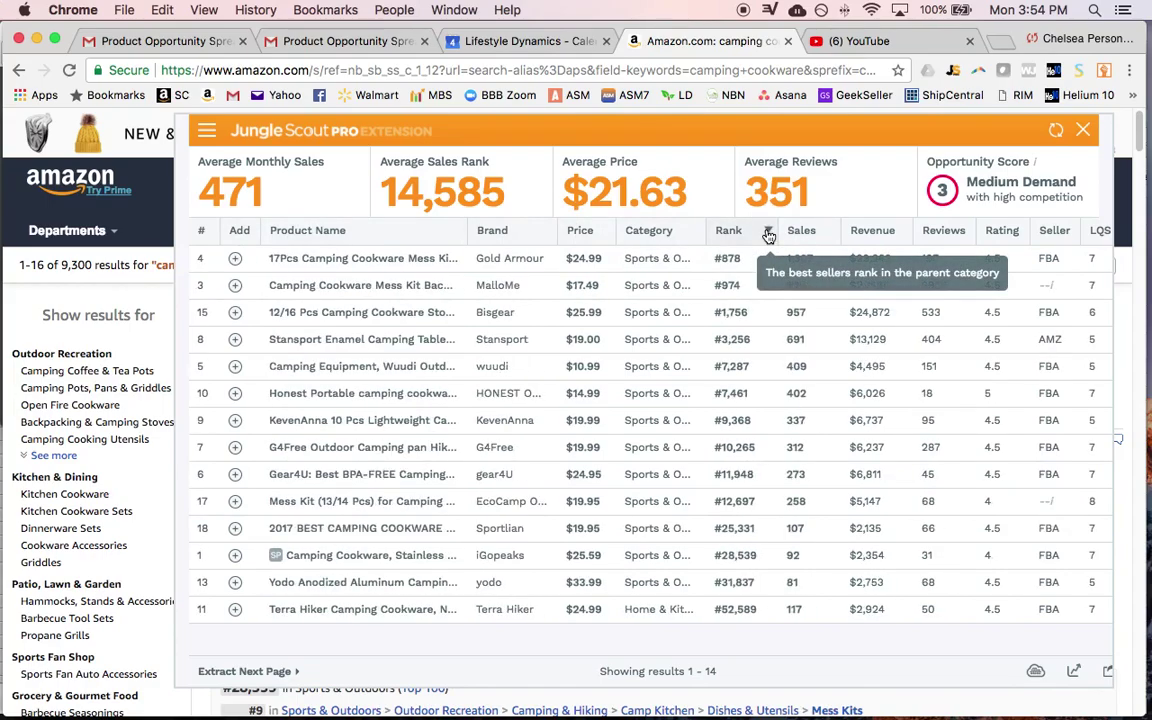
Sort the listings by sales, by revenue, and by number of reviews in ascending and descending order.
click(814, 232)
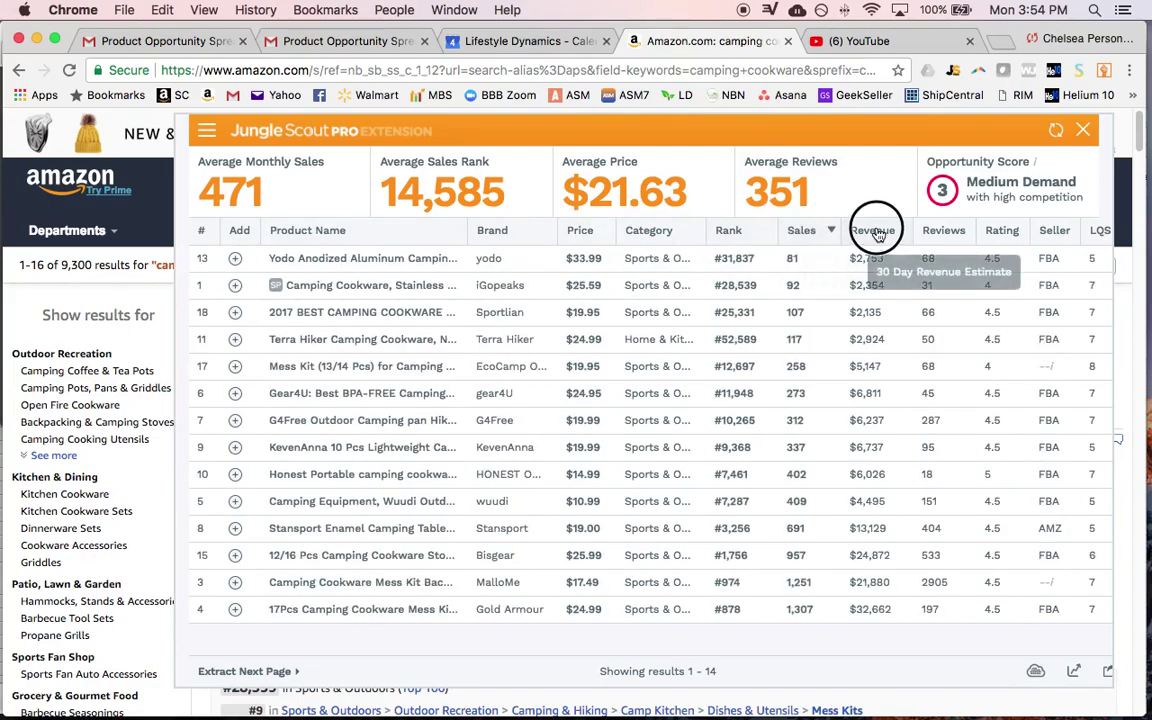
click(874, 232)
click(945, 233)
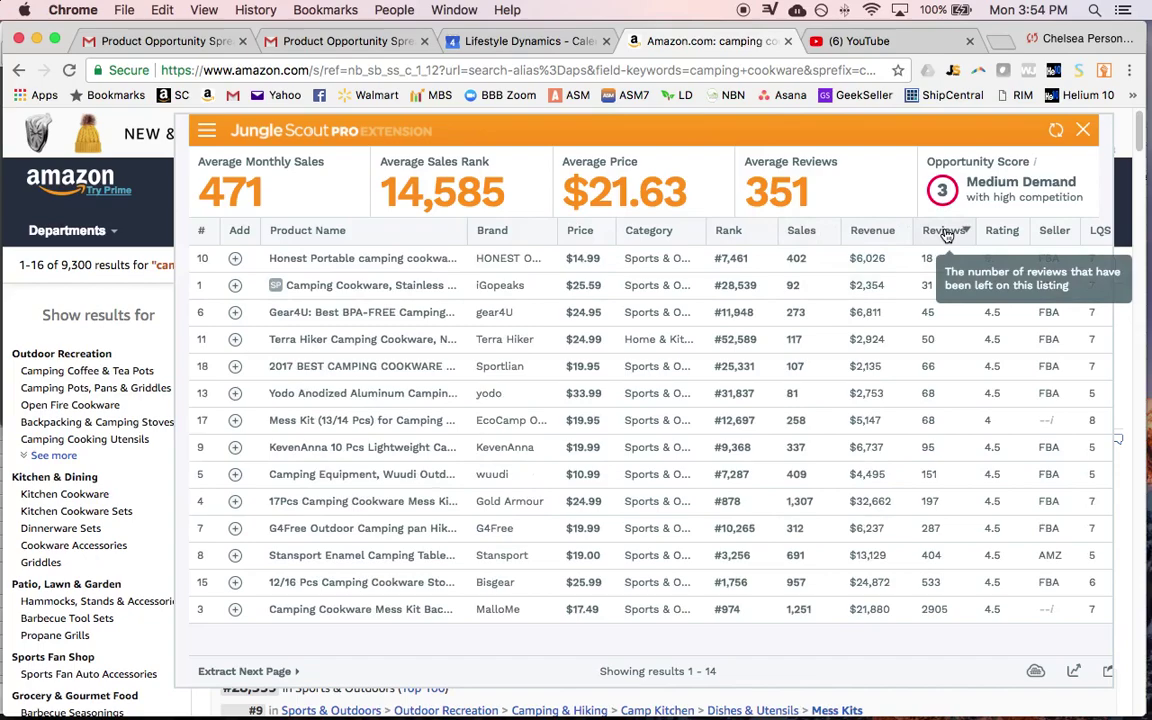
click(945, 233)
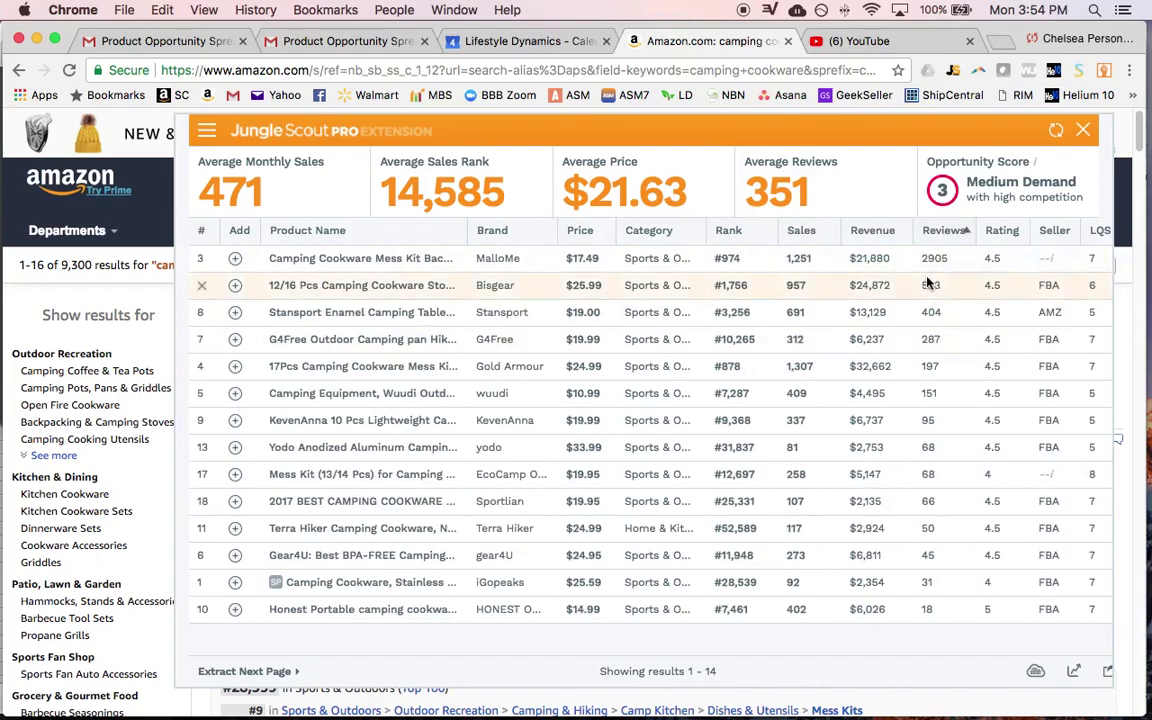
Sort the listings by revenue, and finally by best sellers rank with the best-ranked product first.
click(883, 231)
click(883, 231)
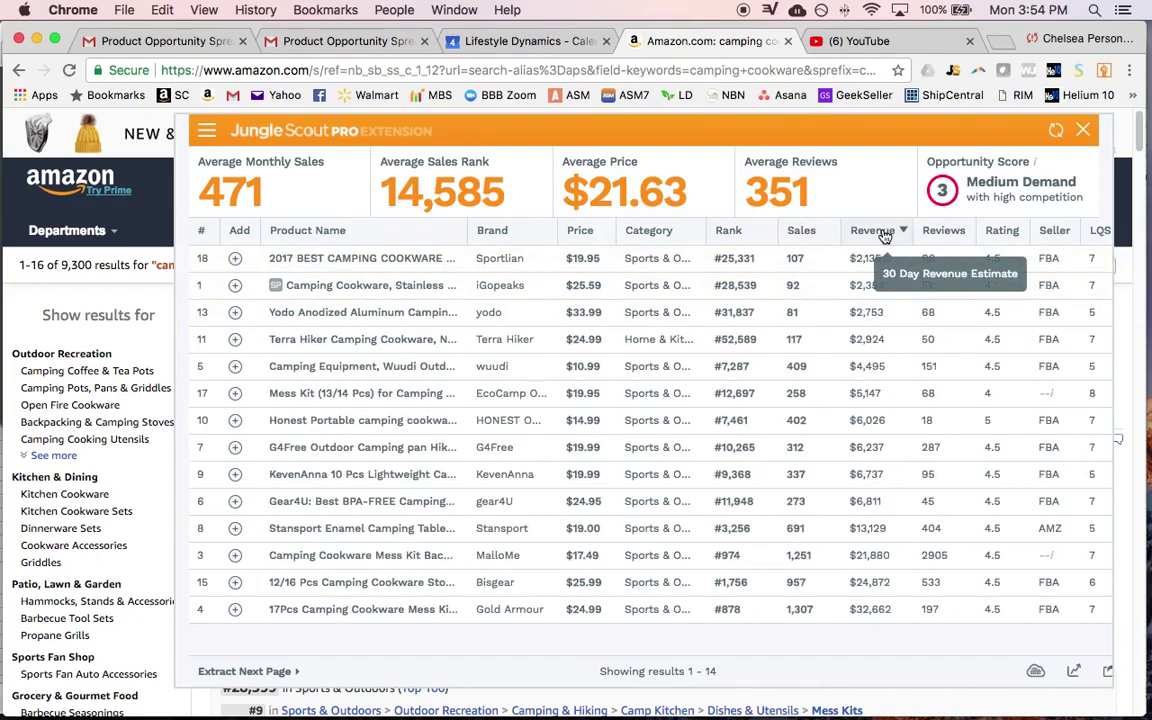
click(738, 232)
click(738, 232)
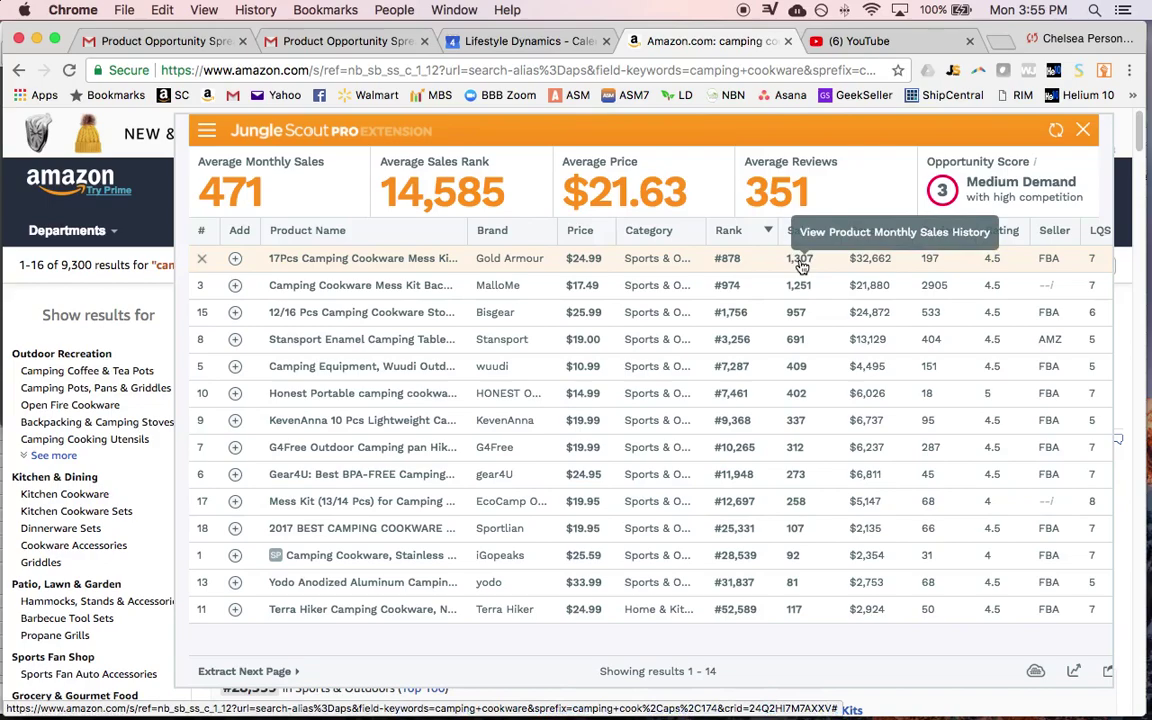
Examine the marketplace price history of the Gold Armour 17Pcs Camping Cookware Mess Kit and close the chart.
click(588, 266)
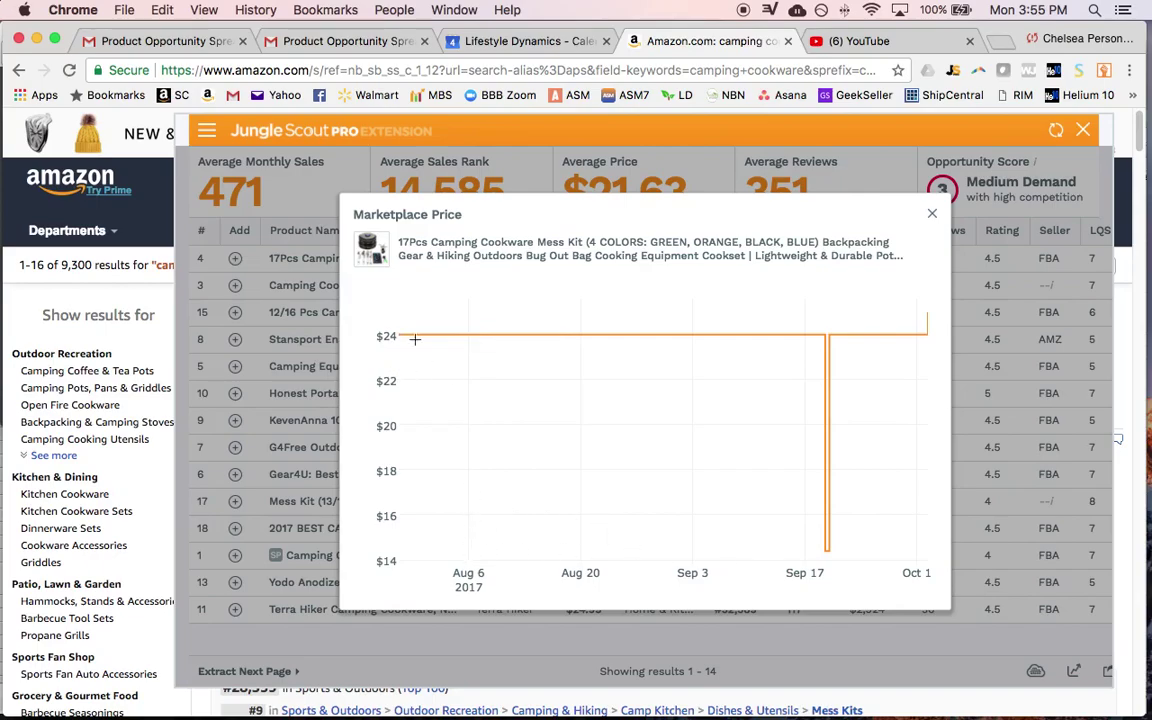
mouse_move(409, 338)
mouse_move(827, 549)
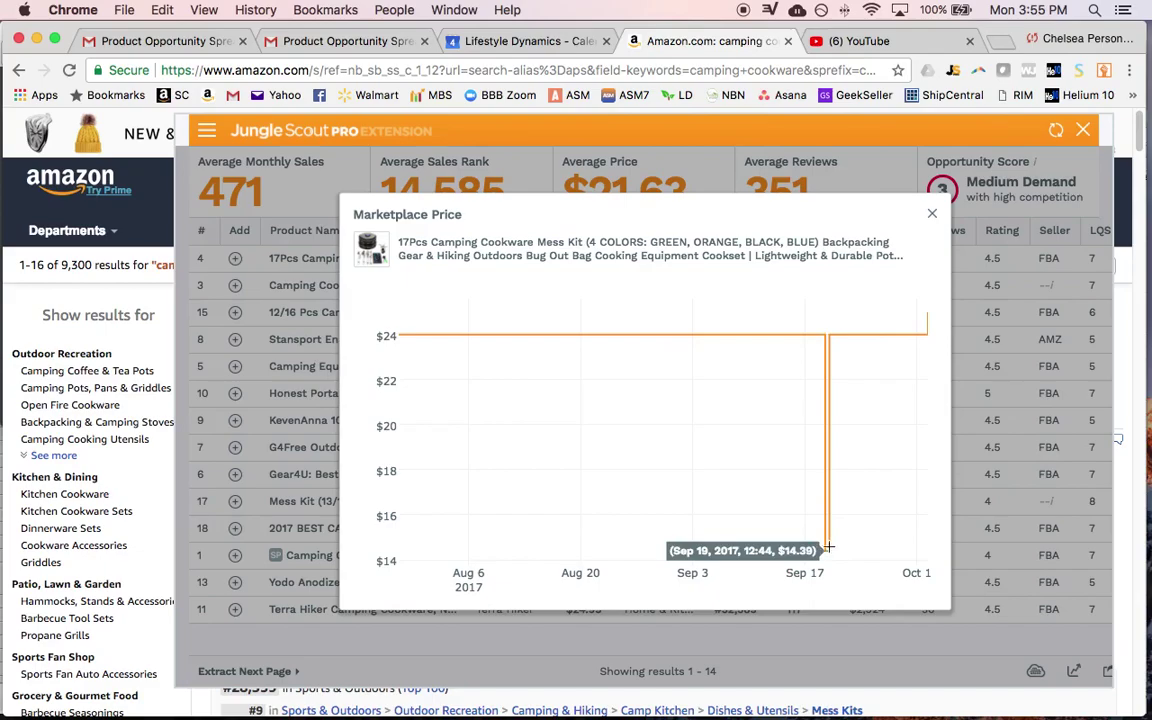
mouse_move(925, 312)
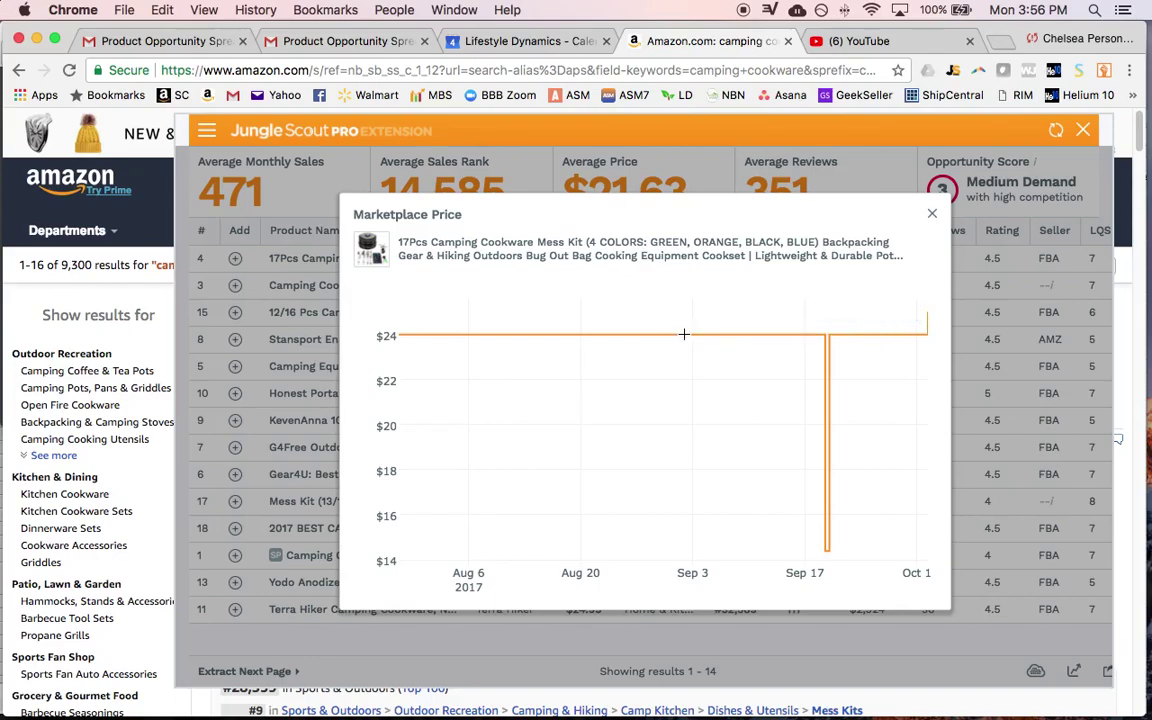
click(931, 217)
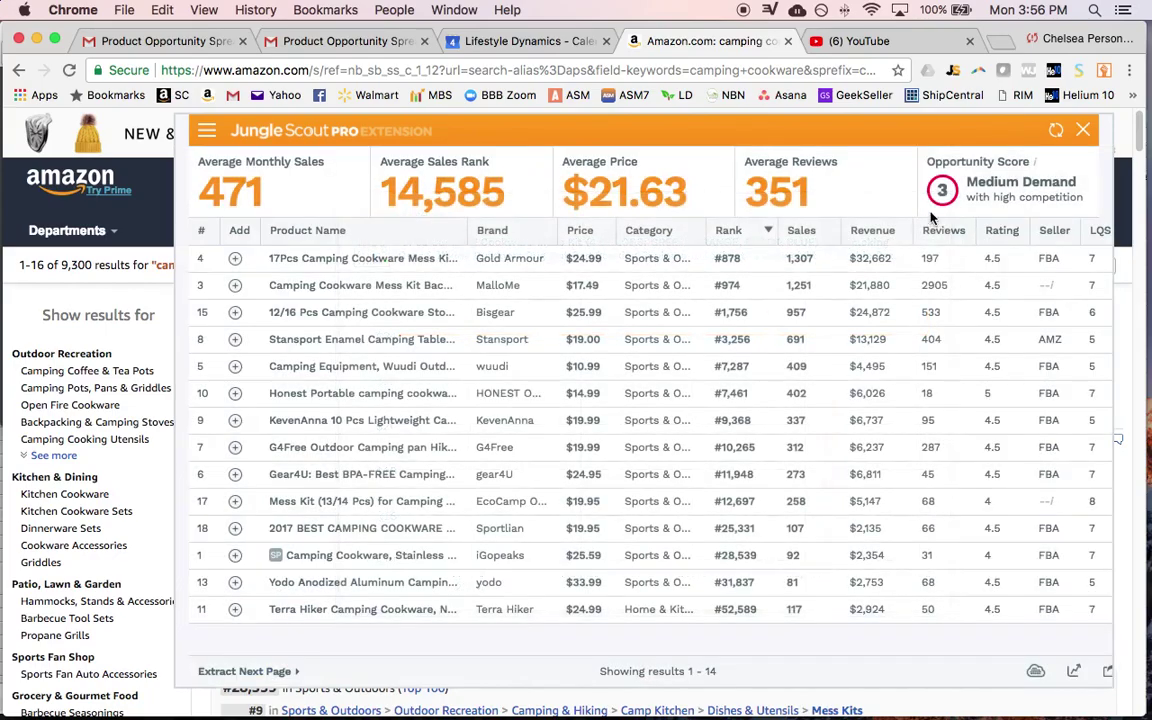
Check the Amazon sales rank history of the Gold Armour 17Pcs kit and the MalloMe mess kit, closing each view.
click(732, 260)
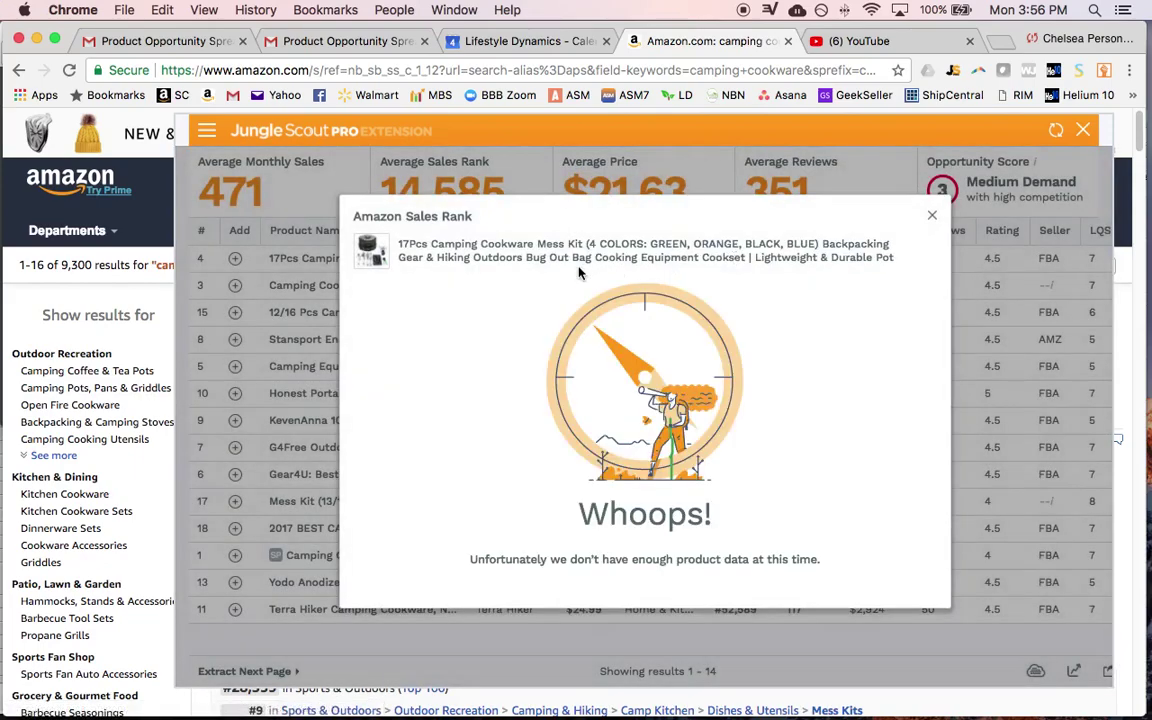
click(931, 216)
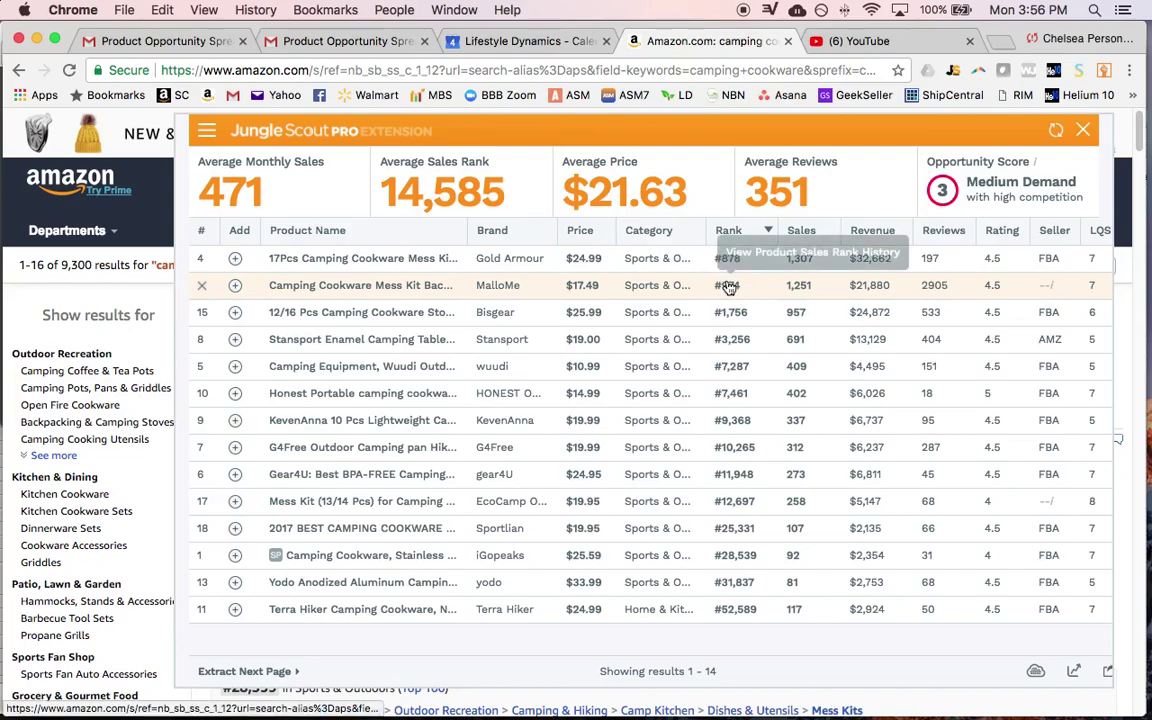
click(727, 285)
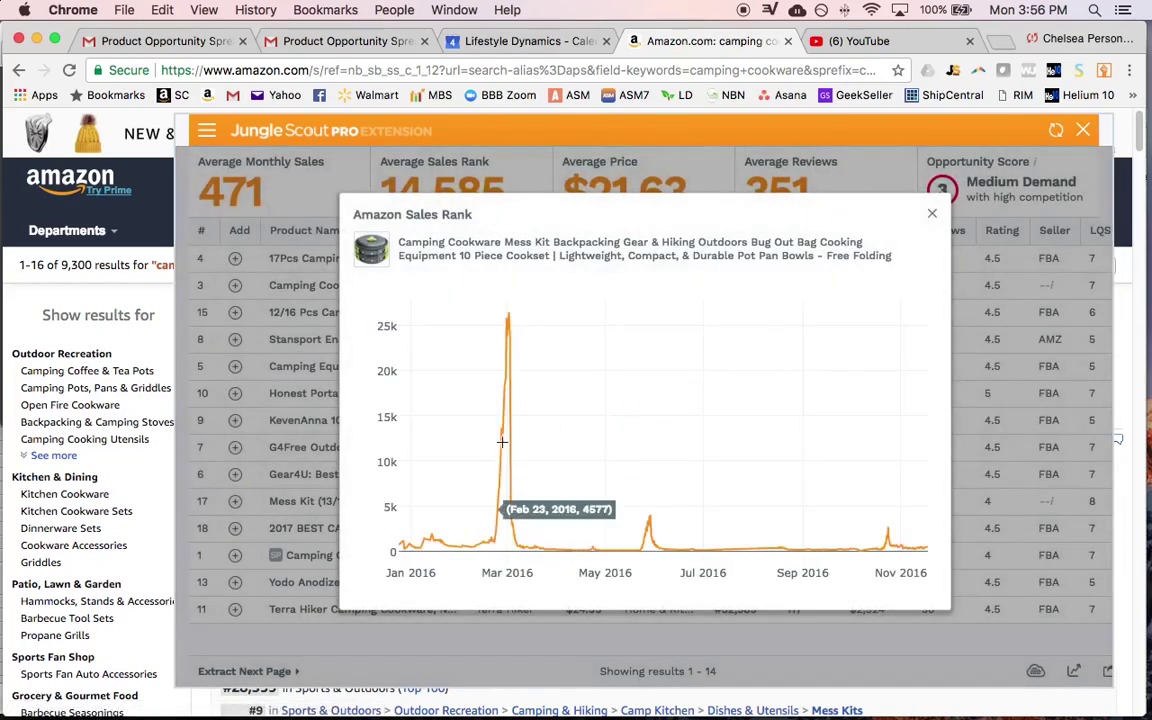
mouse_move(505, 318)
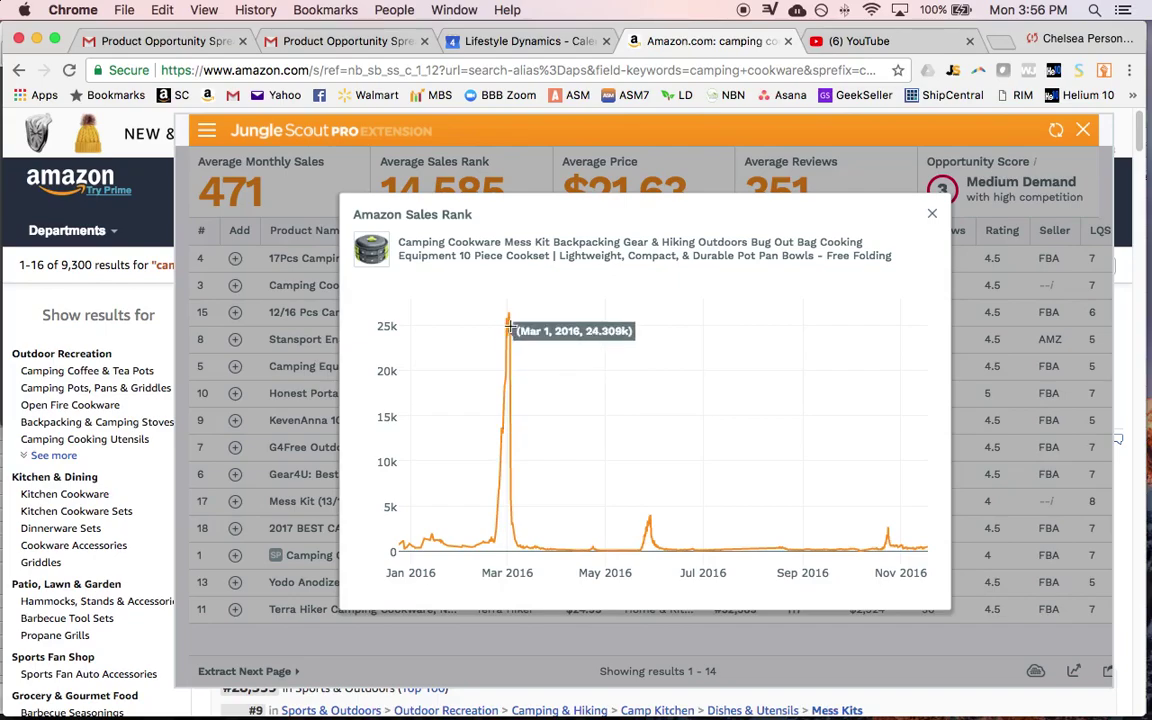
click(931, 214)
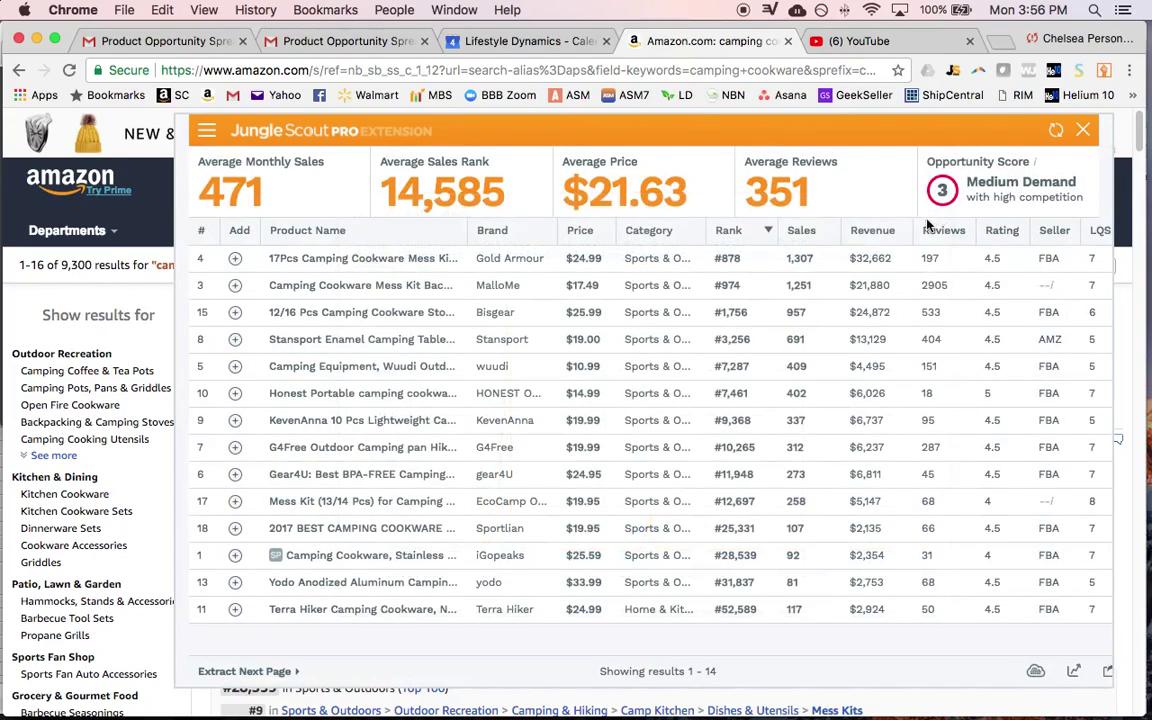
Check the historical monthly sales of the Gold Armour 17Pcs kit and of the MalloMe mess kit.
click(800, 259)
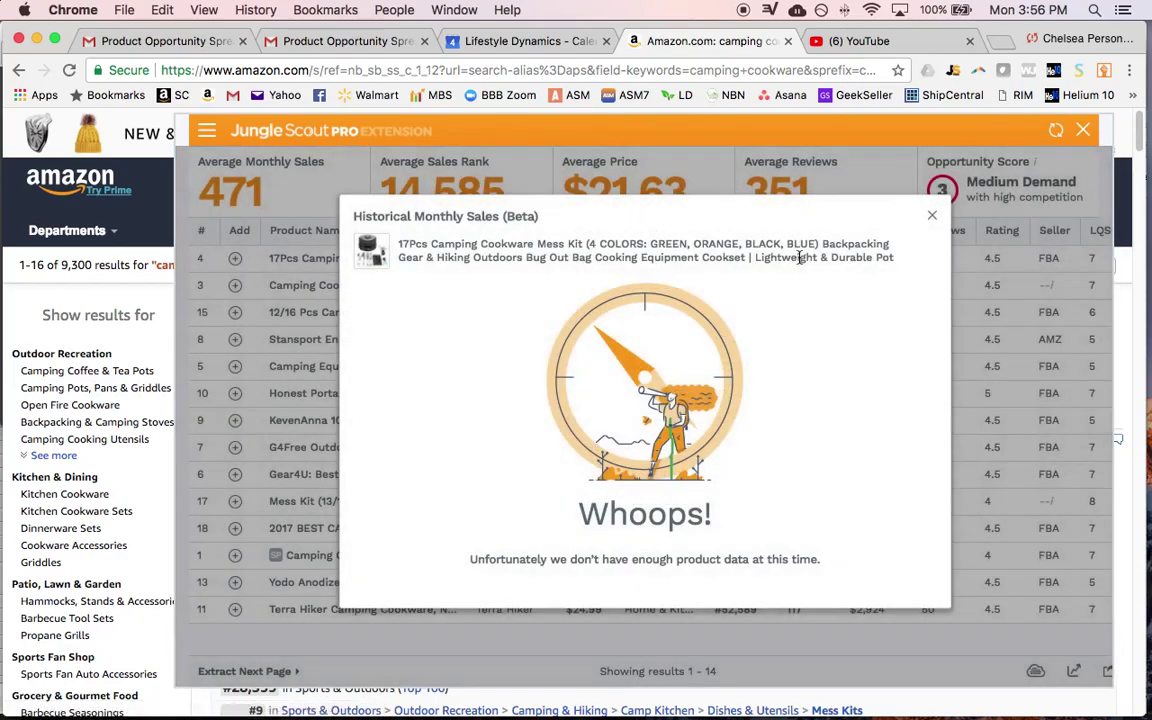
click(931, 215)
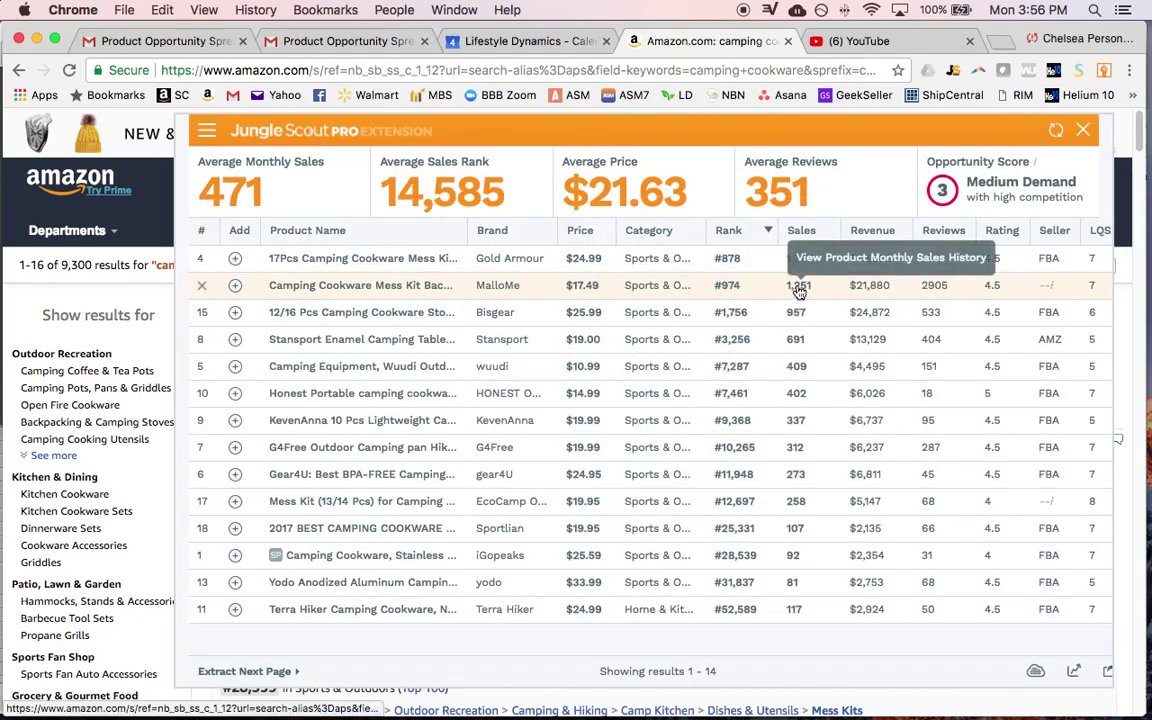
click(798, 289)
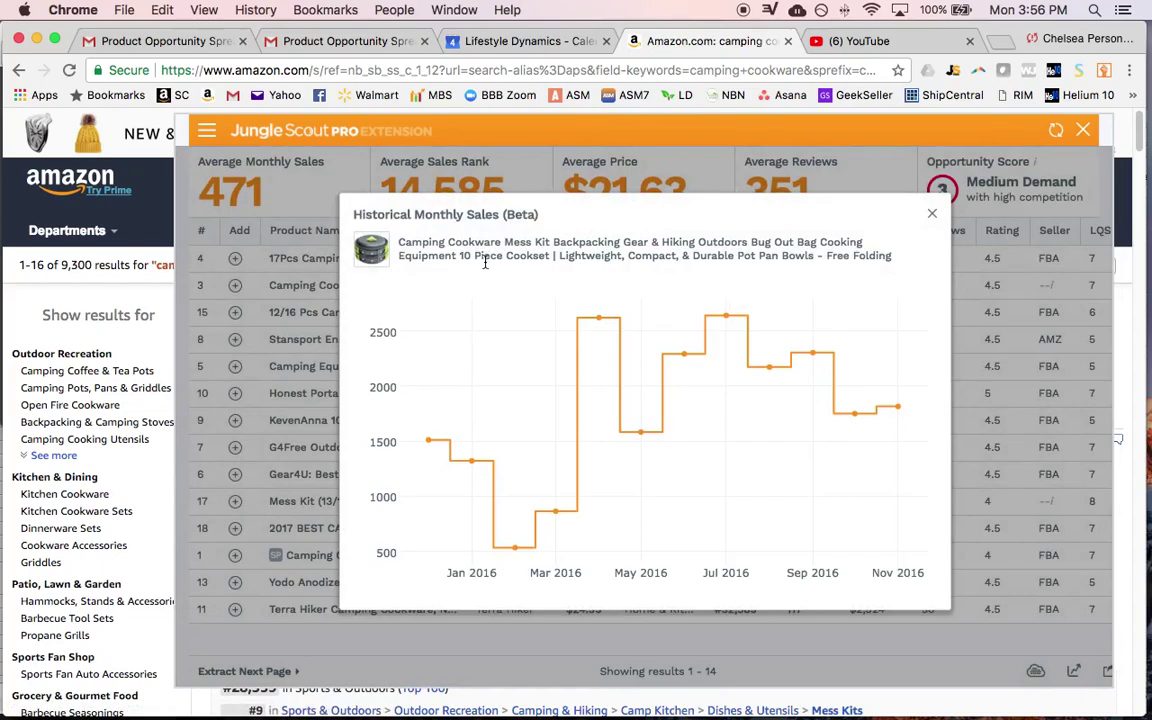
Examine the MalloMe mess kit's monthly sales points from November back to April 2016, and close the chart.
mouse_move(906, 413)
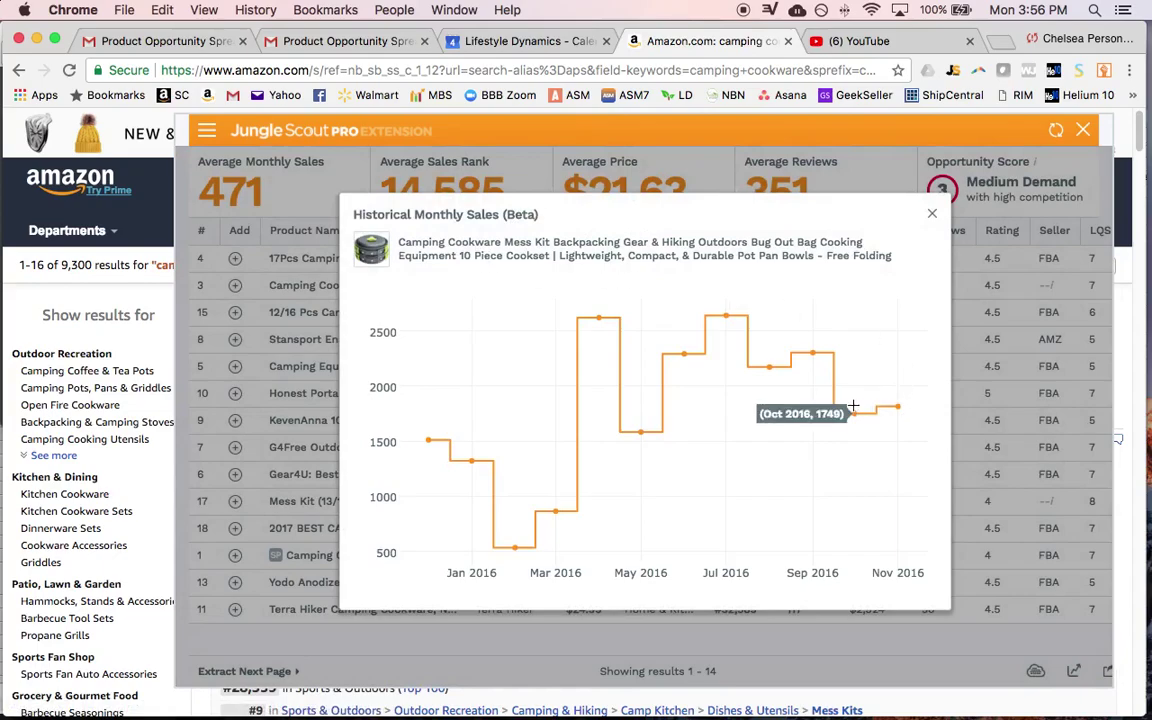
mouse_move(800, 352)
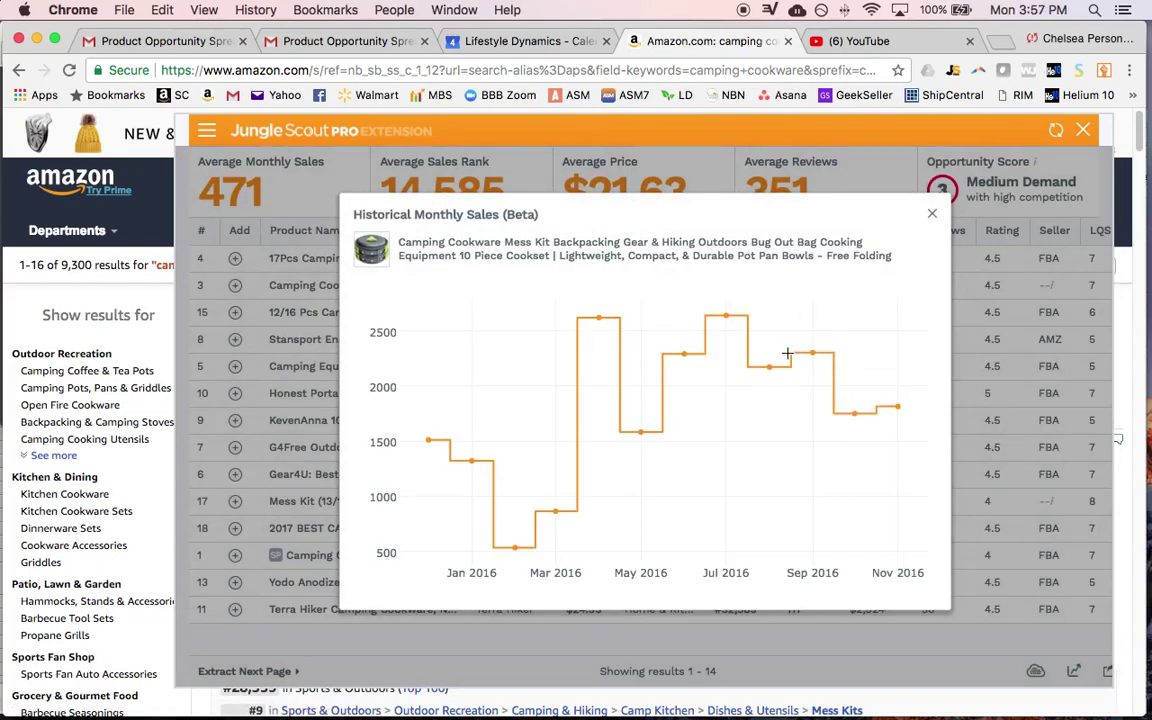
mouse_move(716, 316)
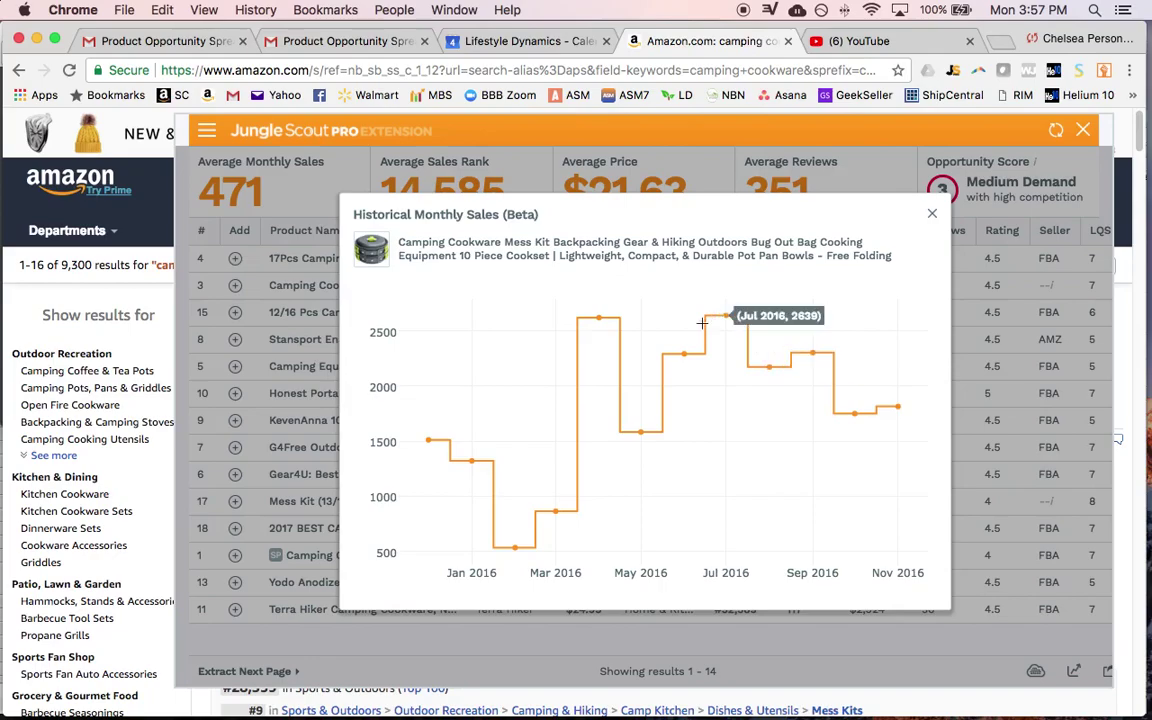
mouse_move(641, 432)
mouse_move(587, 321)
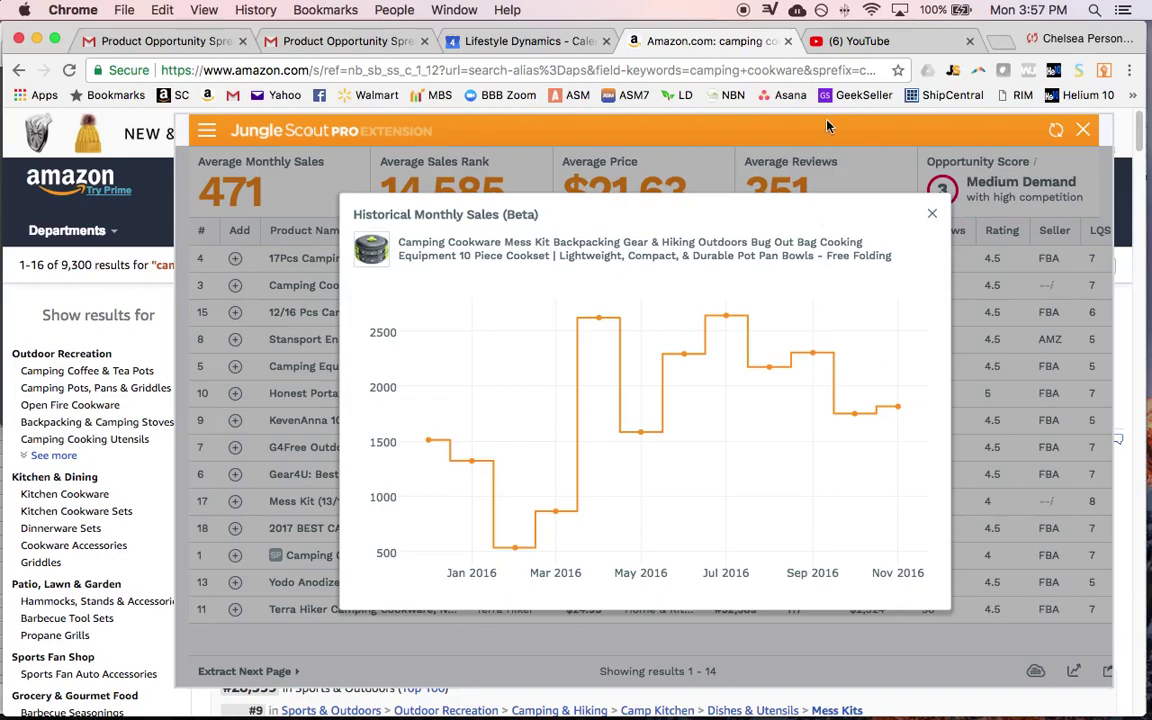
click(931, 213)
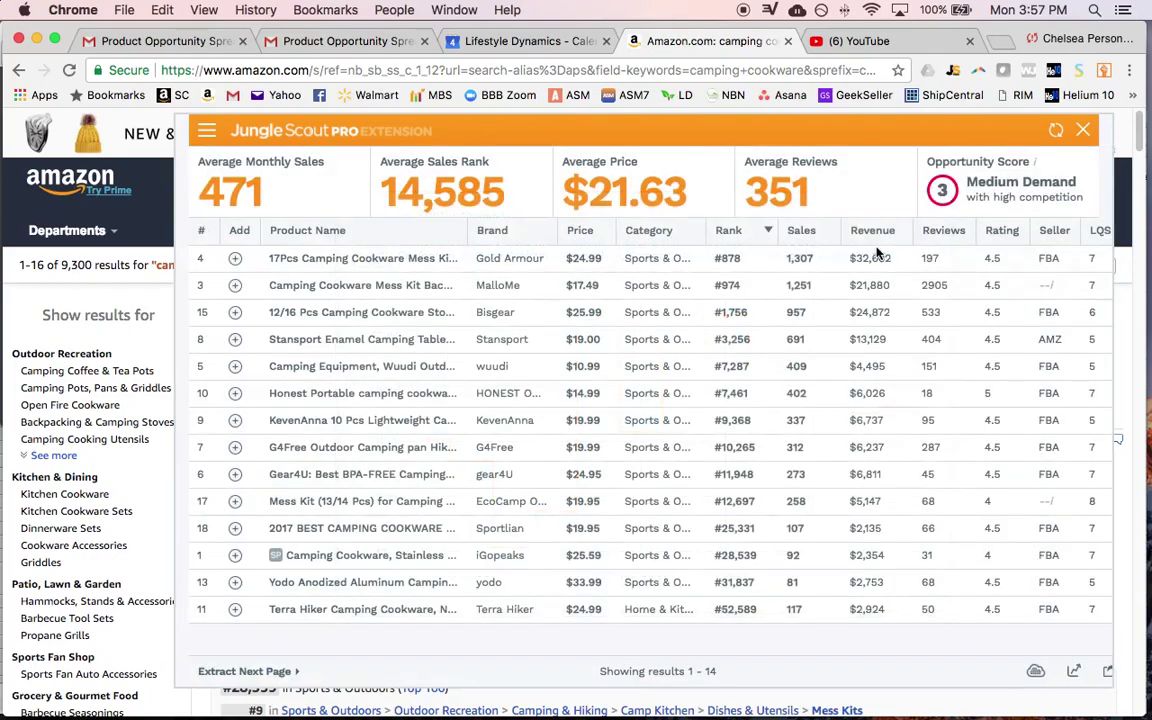
Sort the listings by sales, highest first, and review the MalloMe mess kit's historical monthly sales again, closing the chart.
click(800, 238)
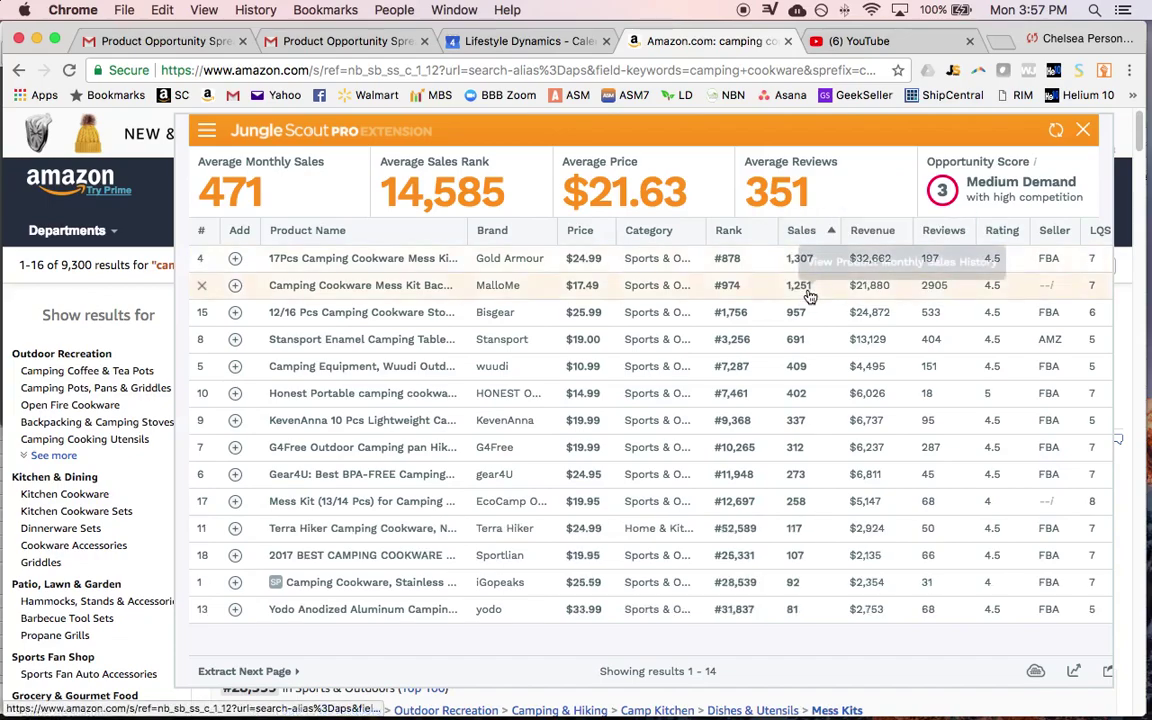
click(808, 292)
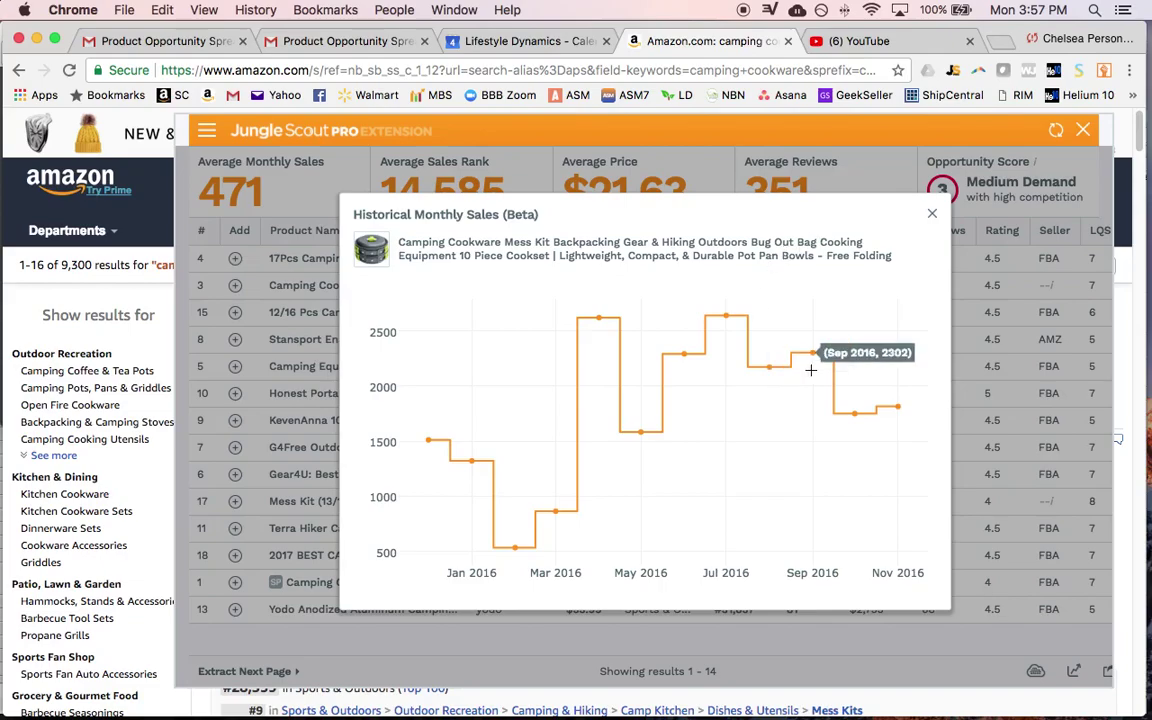
click(932, 218)
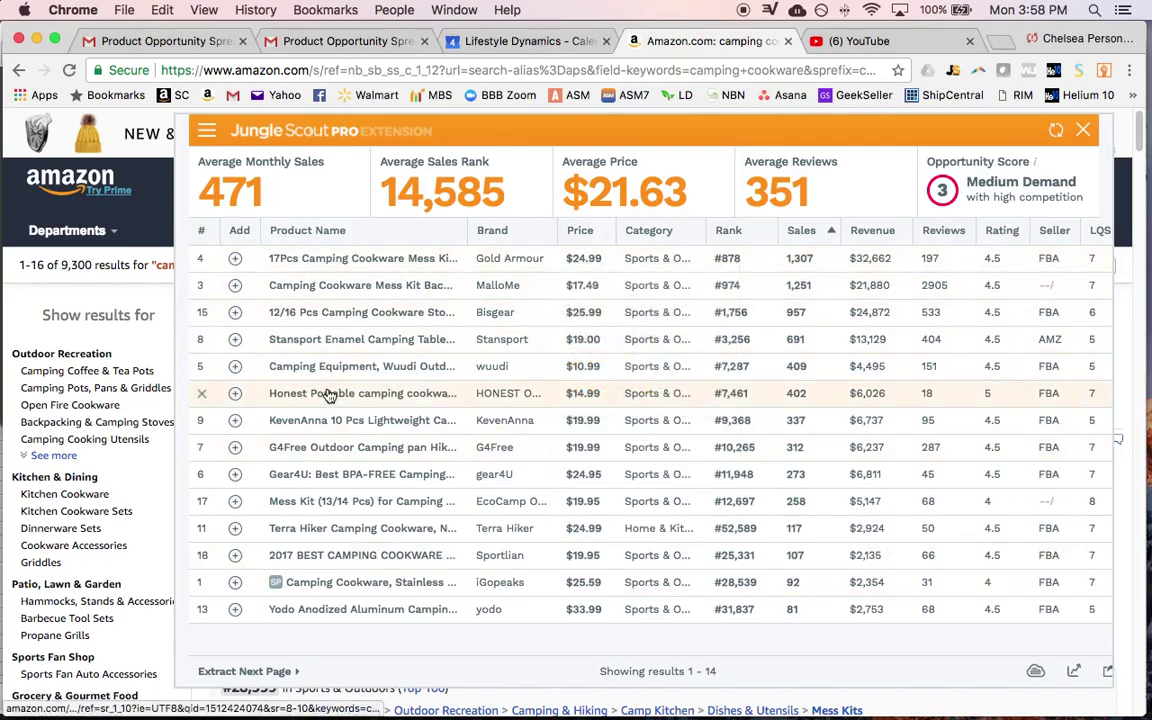
mouse_move(309, 591)
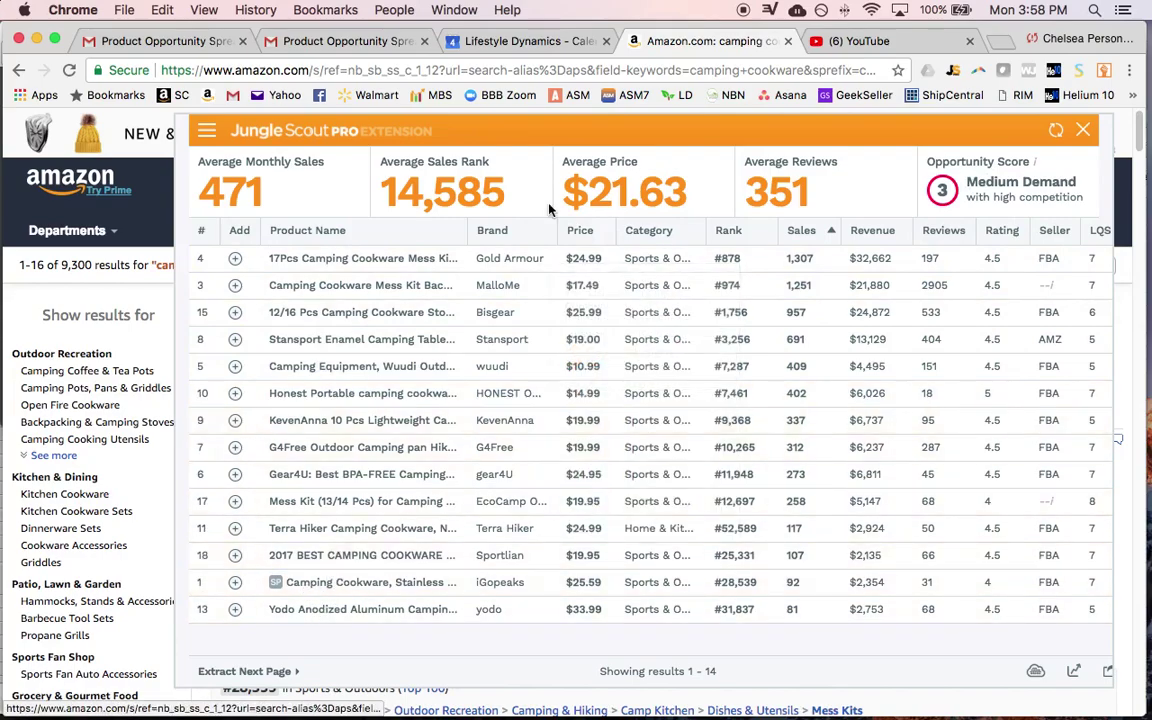